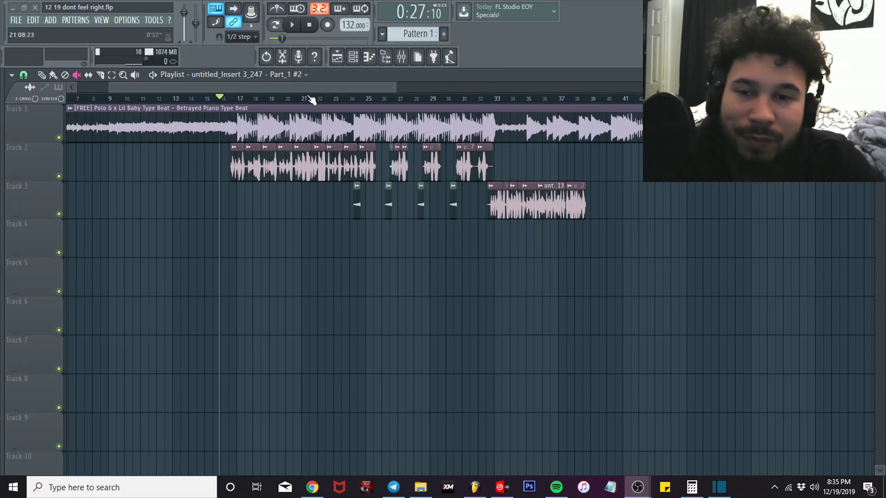
- Play the song from just before bar 15 through the vocal clips to hear the current mix
{"action": "left_click", "coordinate": [201, 100]}
{"action": "key", "text": "space"}
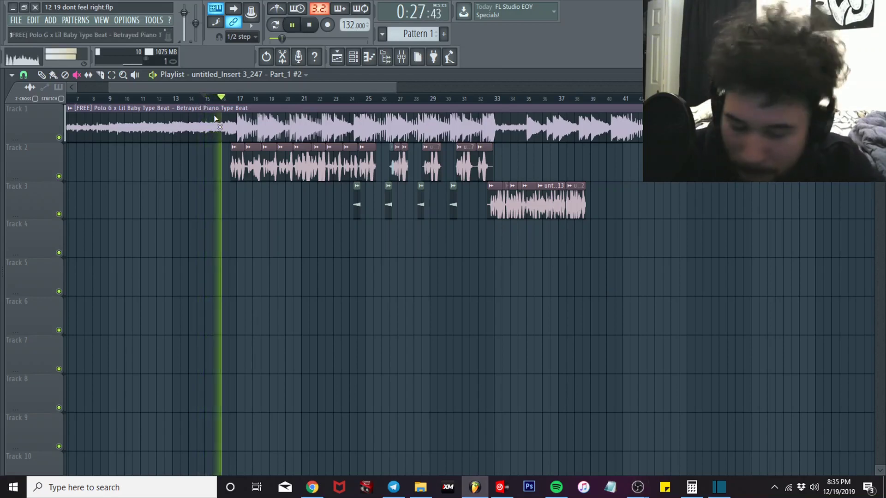
{"action": "mouse_move", "coordinate": [638, 487]}
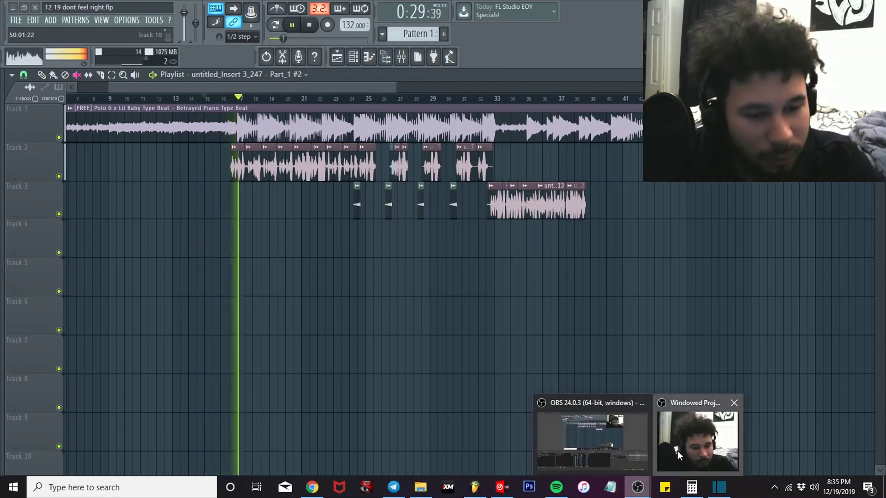
{"action": "left_click", "coordinate": [677, 450]}
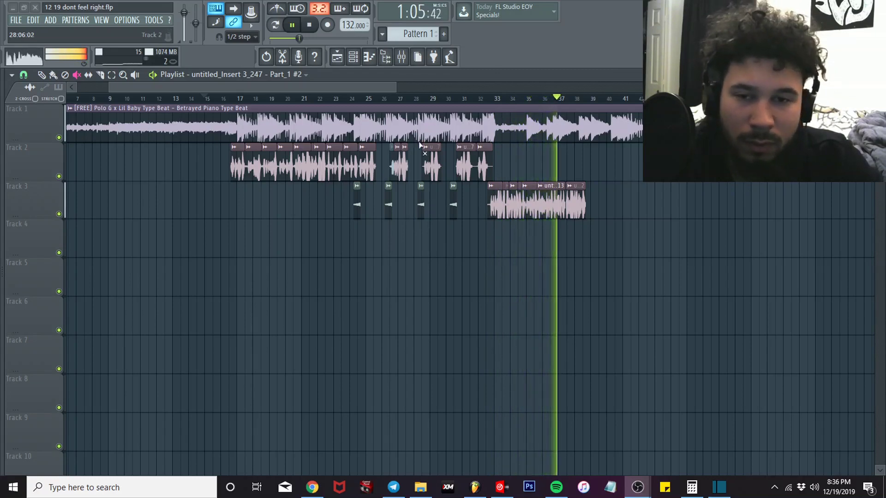
{"action": "key", "text": "space"}
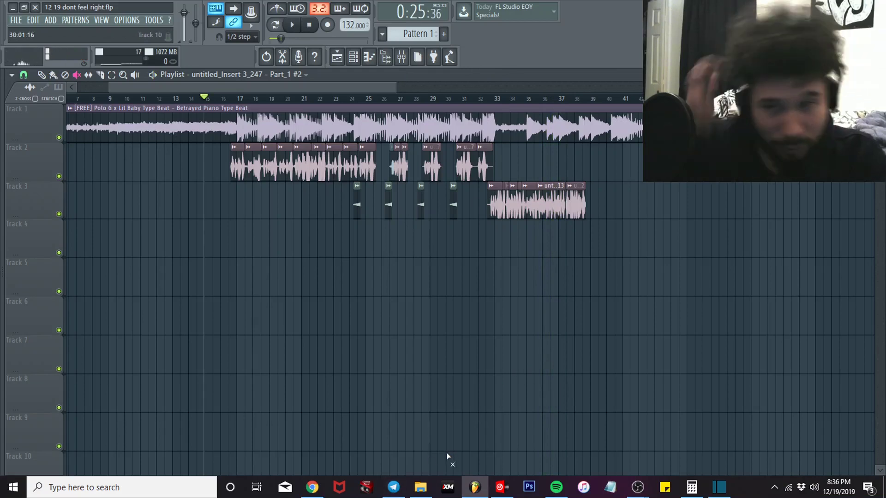
- In the mixer, solo Auto-Tune Evo in the VERSE track's effect chain and mute the Insert 5 and Insert 100 tracks
{"action": "left_click", "coordinate": [402, 58]}
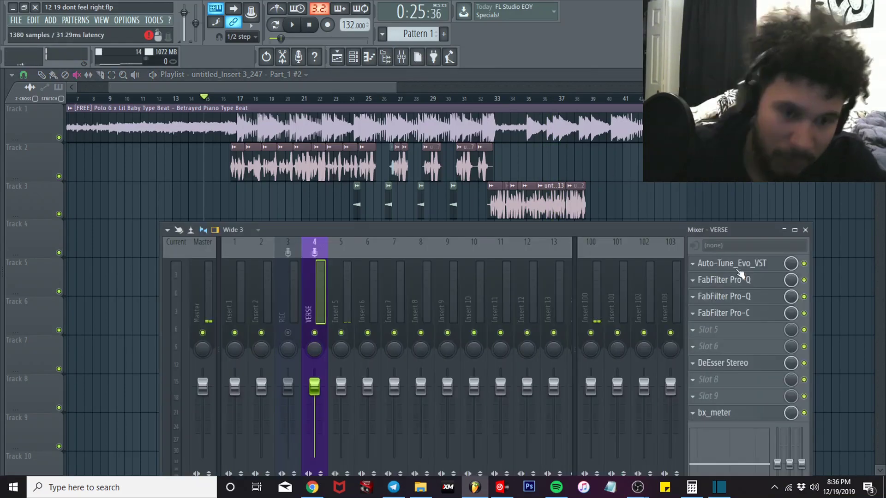
{"action": "right_click", "coordinate": [804, 264]}
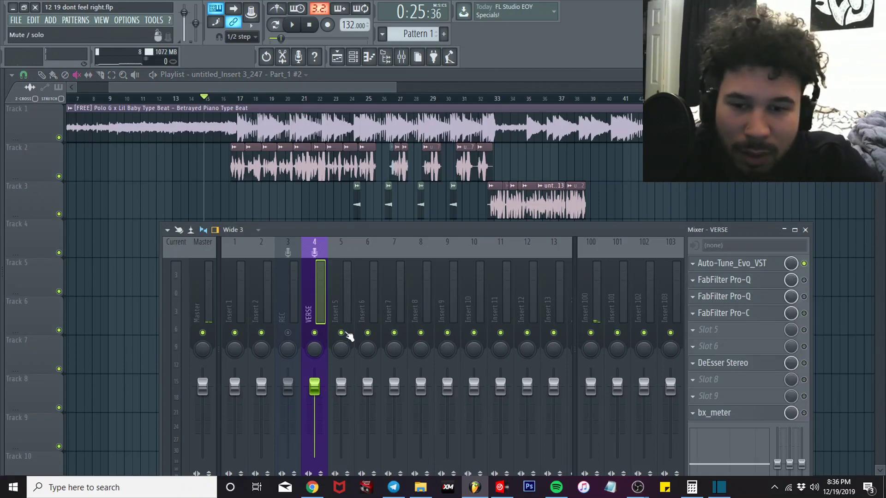
{"action": "left_click", "coordinate": [591, 333]}
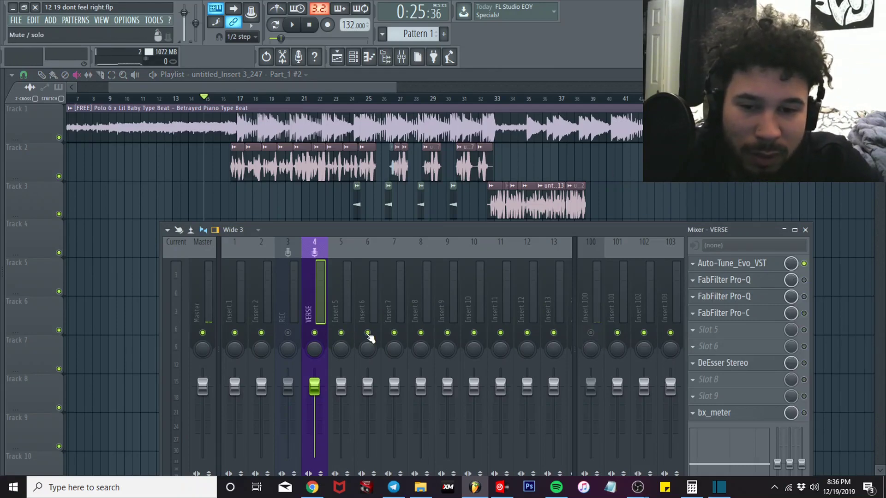
{"action": "left_click", "coordinate": [341, 333]}
{"action": "left_click_drag", "start_coordinate": [355, 229], "coordinate": [419, 118]}
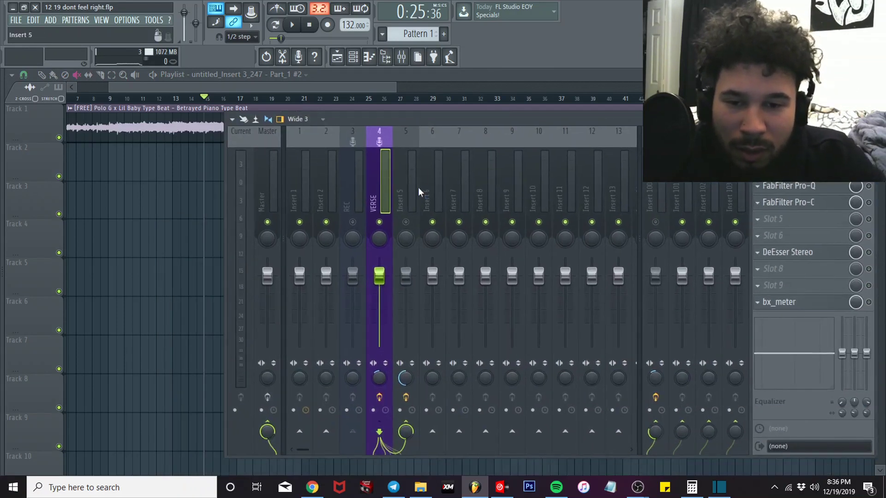
- Switch to VirtualDJ, load the Polo G x Lil Baby type beat into deck A, and check its key against the relative-minor chart
{"action": "left_click", "coordinate": [503, 487]}
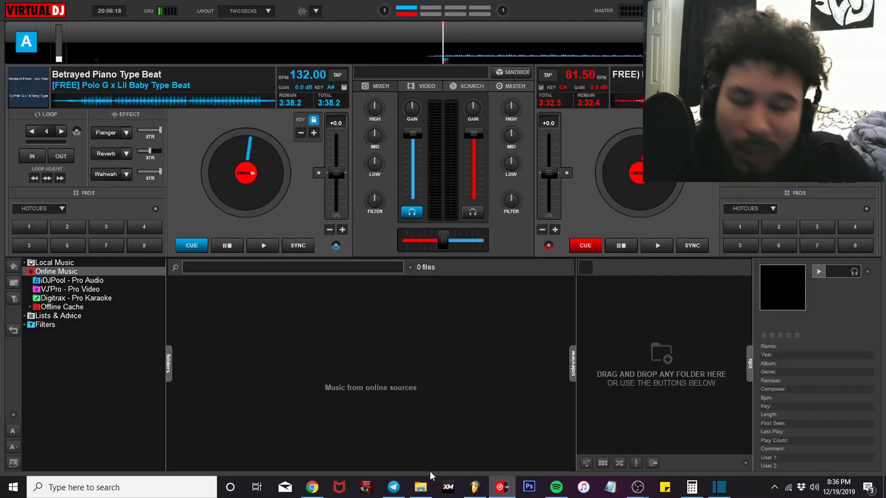
{"action": "left_click", "coordinate": [420, 487]}
{"action": "left_click_drag", "start_coordinate": [519, 65], "coordinate": [248, 135]}
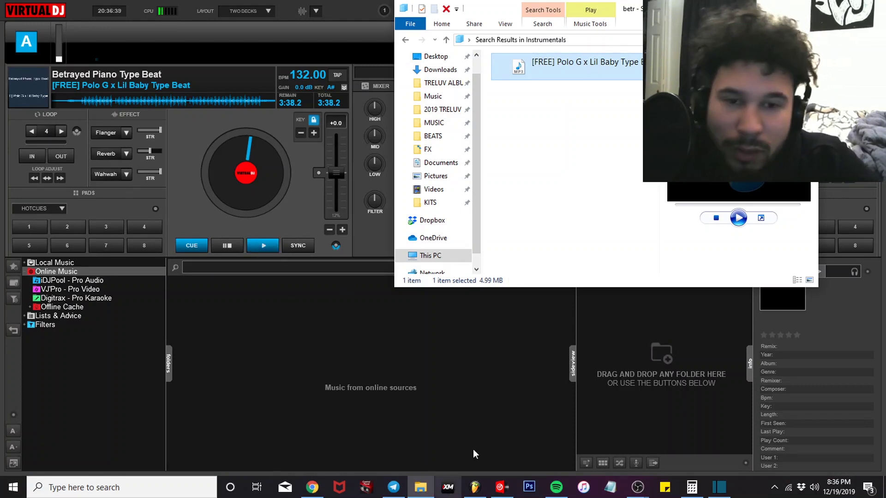
{"action": "left_click", "coordinate": [442, 109]}
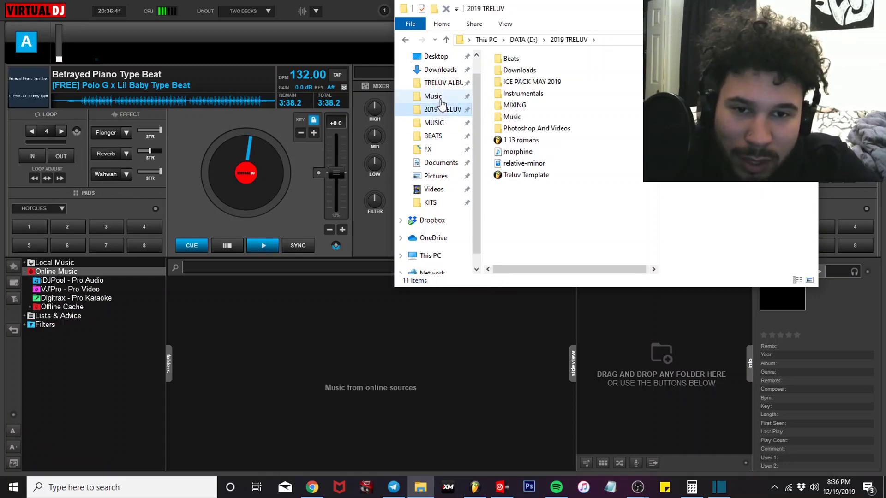
{"action": "left_click", "coordinate": [553, 163]}
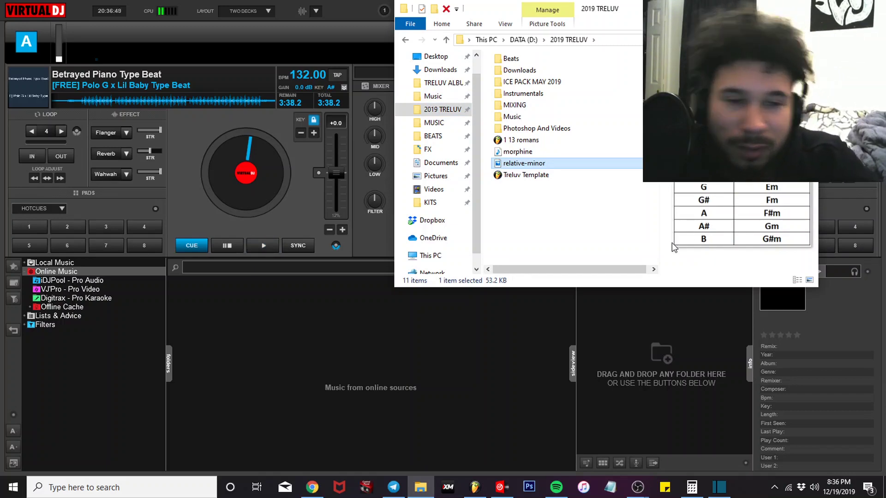
- Return to FL Studio and examine the VERSE track's Auto-Tune Evo key, scale and retune settings while playing the vocals through it
{"action": "left_click", "coordinate": [475, 487]}
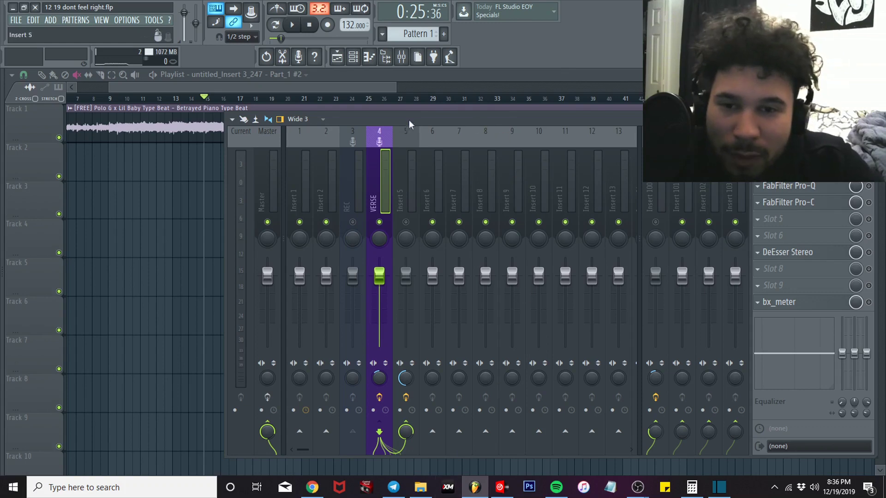
{"action": "left_click", "coordinate": [785, 169]}
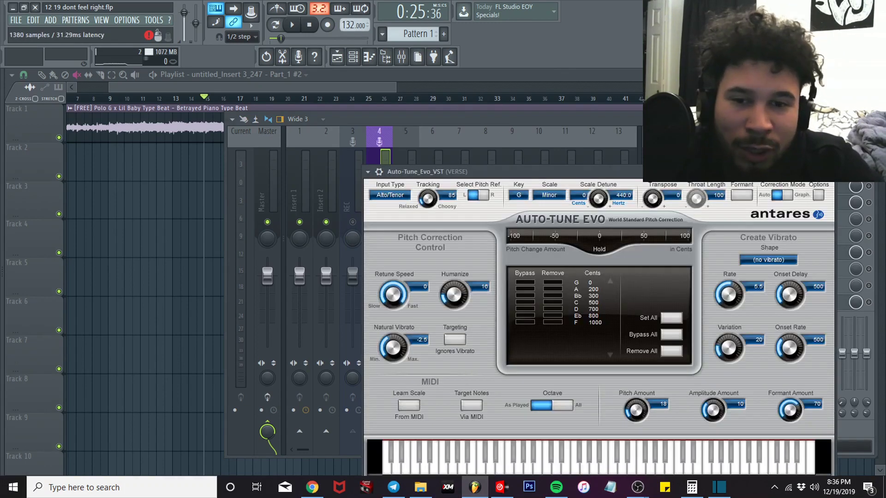
{"action": "left_click_drag", "start_coordinate": [587, 172], "coordinate": [460, 201]}
{"action": "key", "text": "F9"}
{"action": "key", "text": "space"}
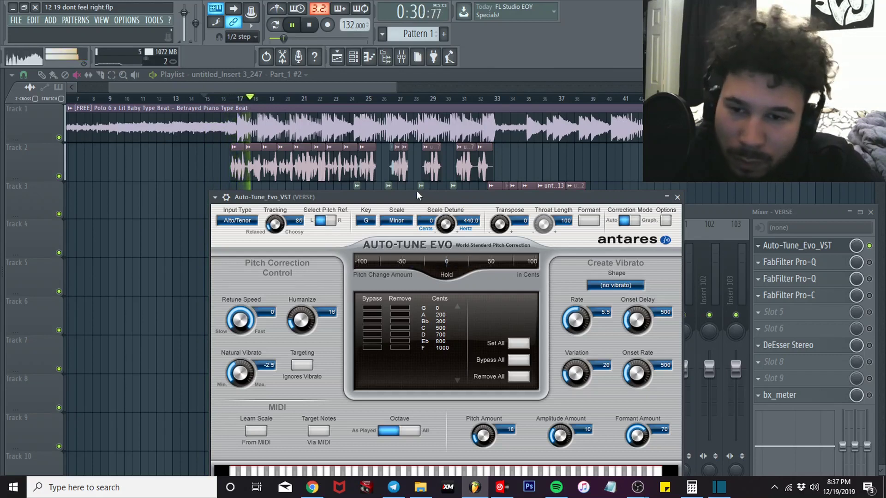
{"action": "left_click", "coordinate": [293, 25]}
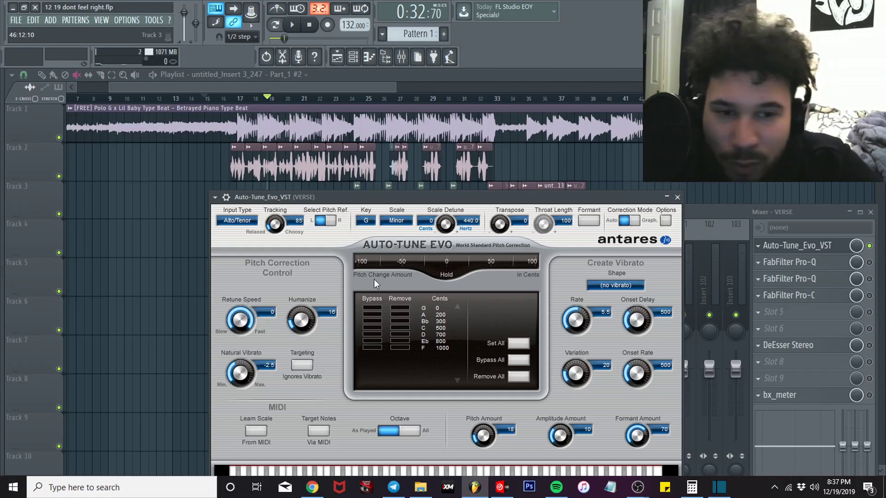
{"action": "left_click", "coordinate": [677, 198]}
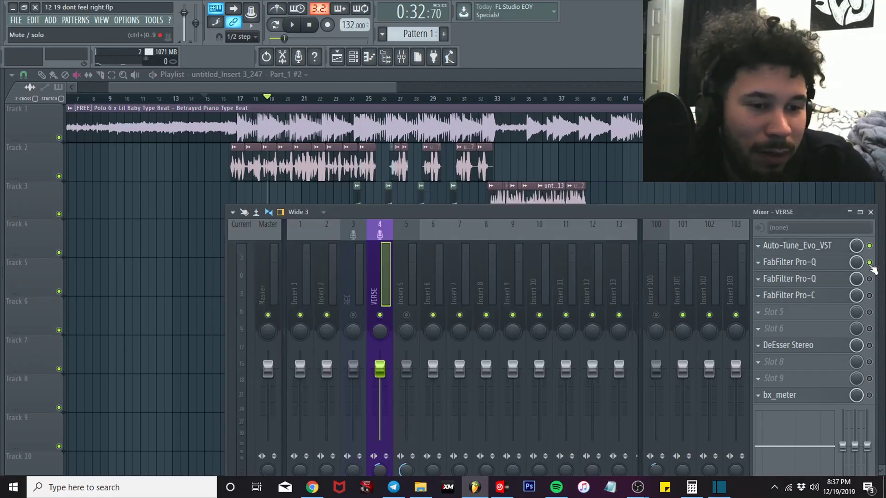
- Enable the first FabFilter Pro-Q on VERSE, boost its band near 6.7 kHz during playback, and bring it back to a slight cut
{"action": "left_click", "coordinate": [825, 271]}
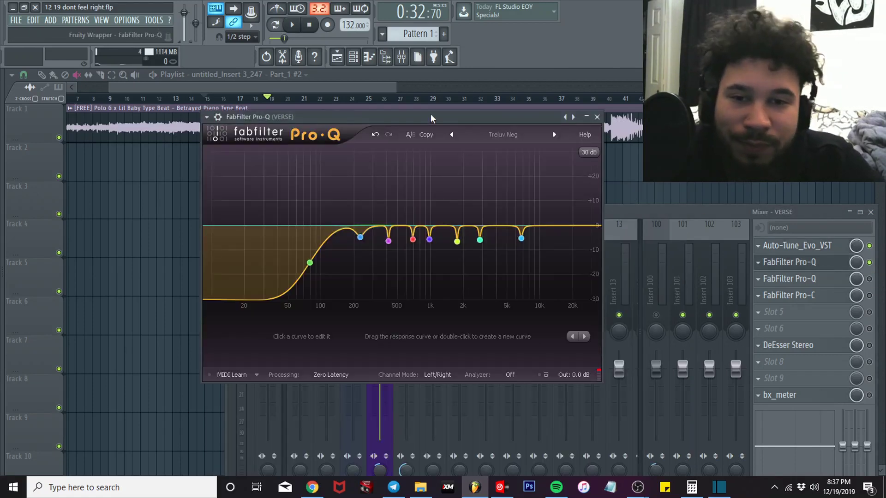
{"action": "left_click_drag", "start_coordinate": [430, 114], "coordinate": [435, 154]}
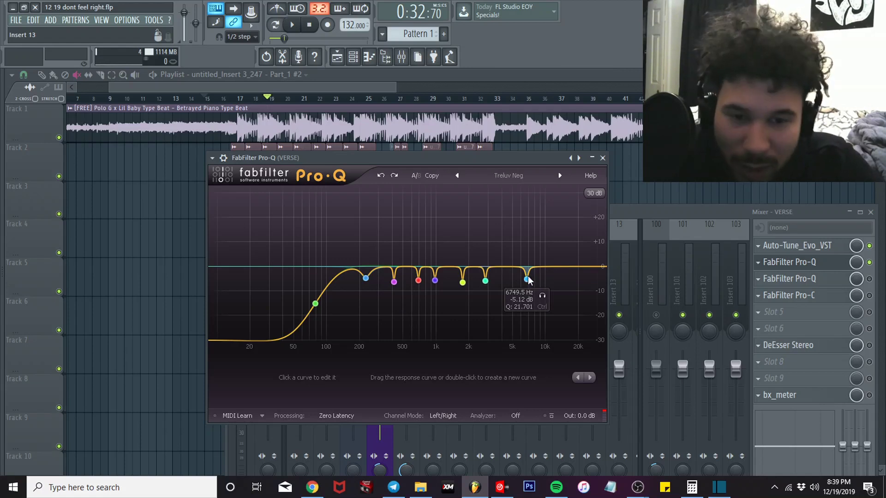
{"action": "left_click_drag", "start_coordinate": [528, 279], "coordinate": [530, 180]}
{"action": "key", "text": "space"}
{"action": "left_click_drag", "start_coordinate": [407, 380], "coordinate": [395, 439]}
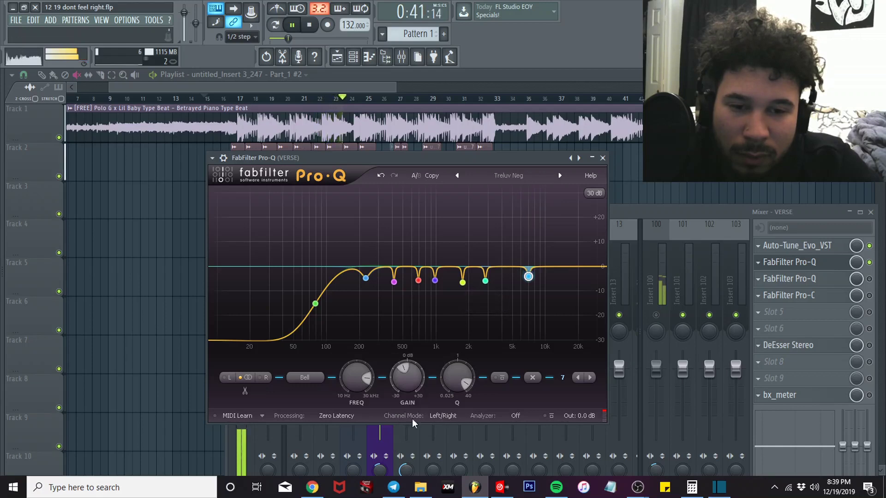
{"action": "left_click", "coordinate": [603, 157]}
{"action": "key", "text": "space"}
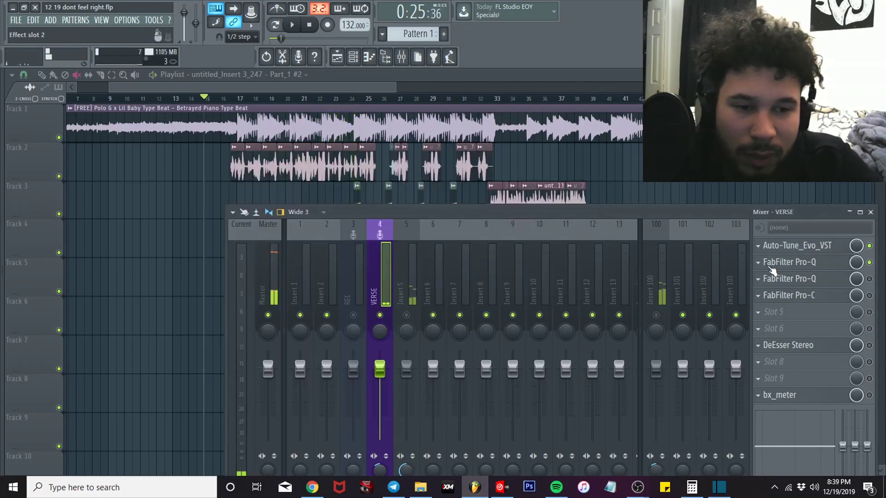
- Enable the second FabFilter Pro-Q on VERSE and raise its 9138 Hz bell to +9.74 dB
{"action": "left_click", "coordinate": [869, 279]}
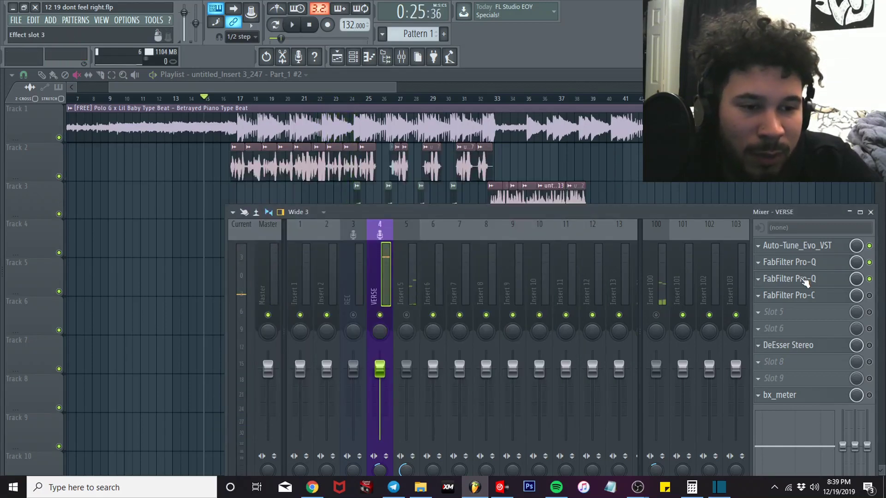
{"action": "left_click", "coordinate": [807, 279]}
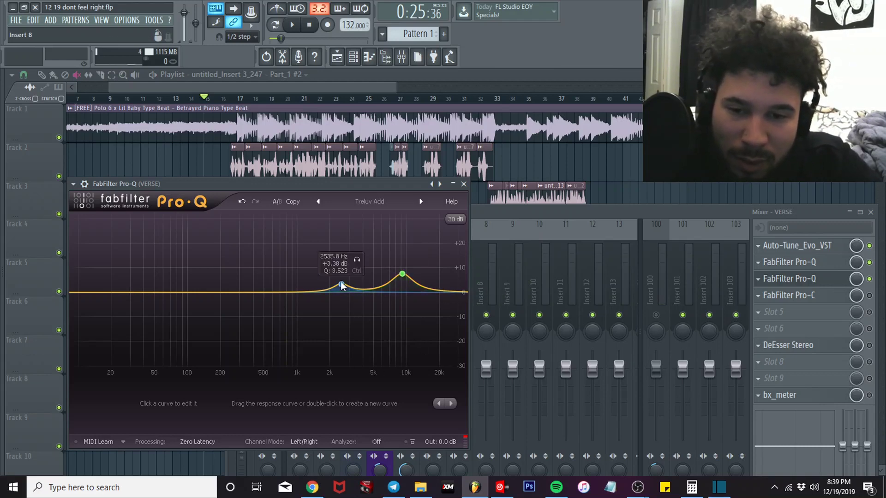
{"action": "left_click", "coordinate": [402, 275]}
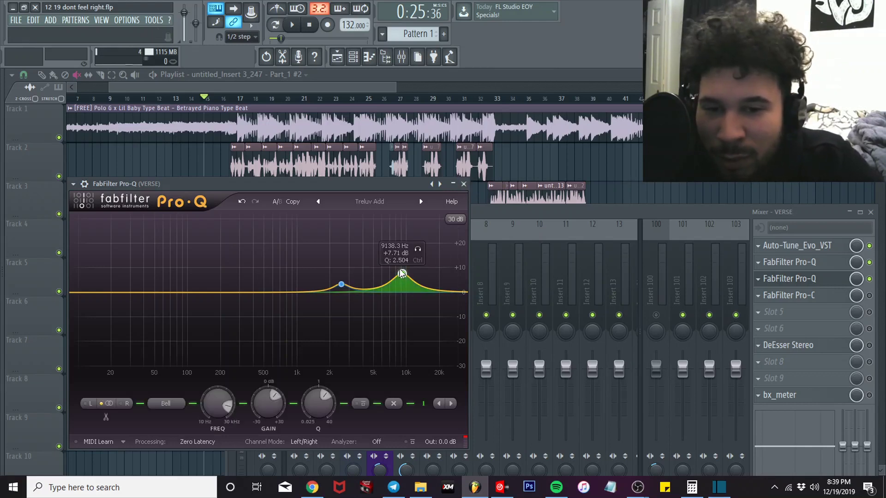
{"action": "left_click_drag", "start_coordinate": [402, 274], "coordinate": [402, 270]}
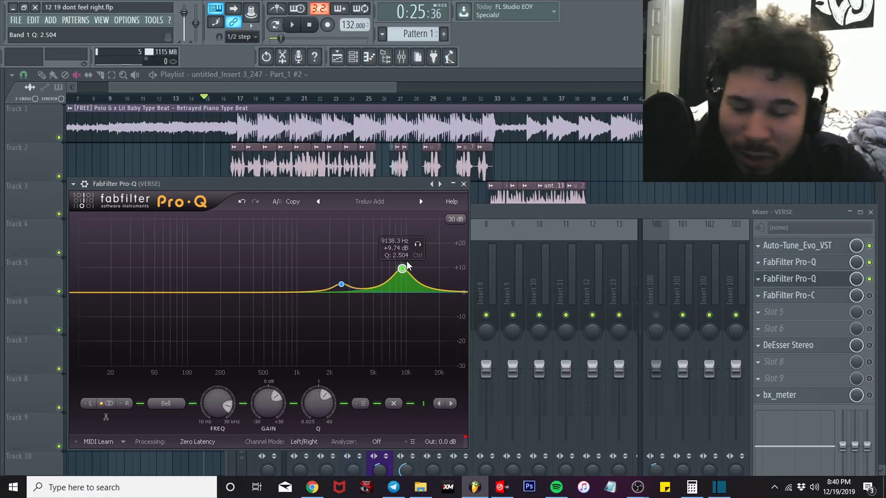
- Exaggerate the high bell boost to +30 dB while the song plays, and lower it back to about +8 dB
{"action": "left_click_drag", "start_coordinate": [403, 271], "coordinate": [389, 211]}
{"action": "key", "text": "space"}
{"action": "mouse_move", "coordinate": [390, 208]}
{"action": "left_mouse_down"}
{"action": "mouse_move", "coordinate": [392, 222]}
{"action": "mouse_move", "coordinate": [403, 218]}
{"action": "left_mouse_up"}
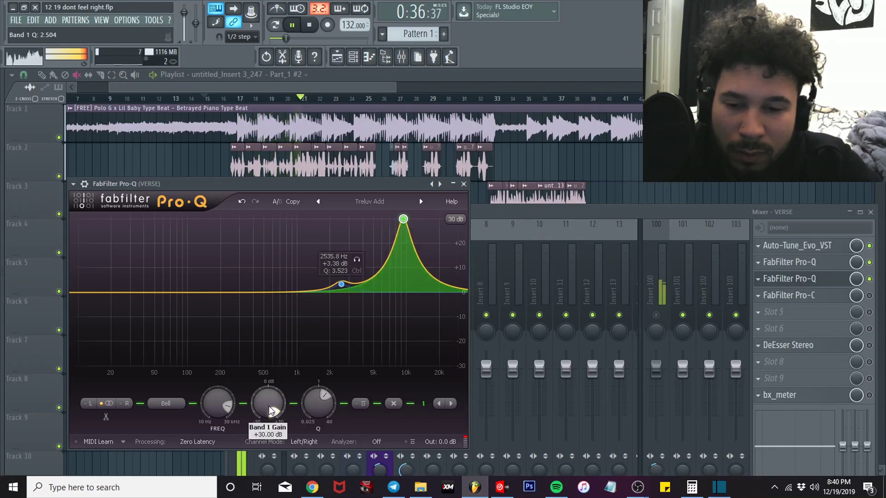
{"action": "left_click_drag", "start_coordinate": [268, 406], "coordinate": [251, 454]}
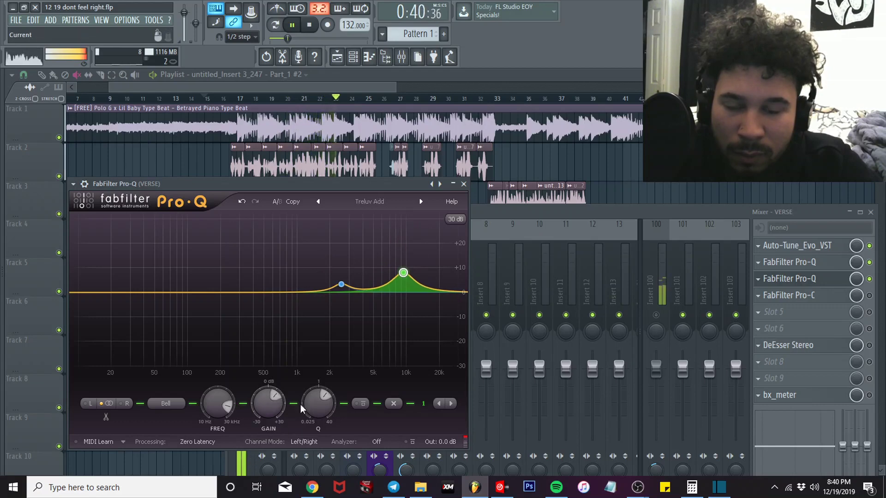
{"action": "left_click", "coordinate": [464, 183]}
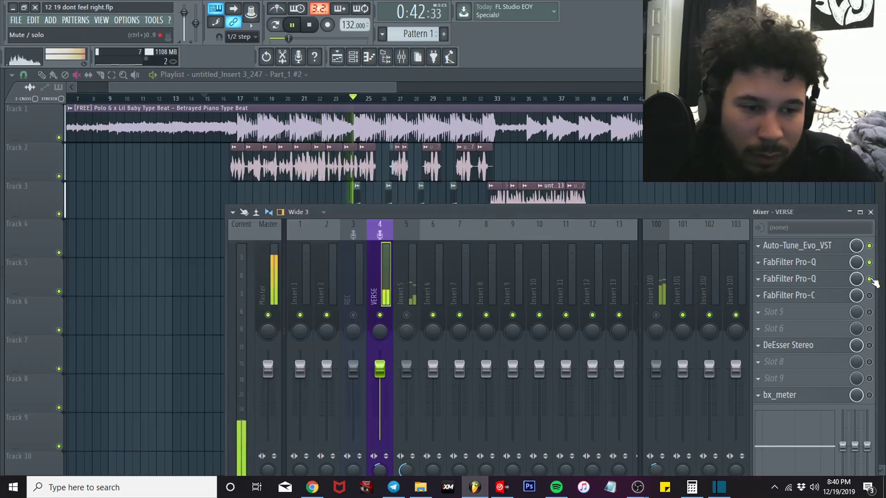
- Enable FabFilter Pro-C on VERSE, hear the compressed vocals, and examine its threshold setting
{"action": "left_click", "coordinate": [801, 299]}
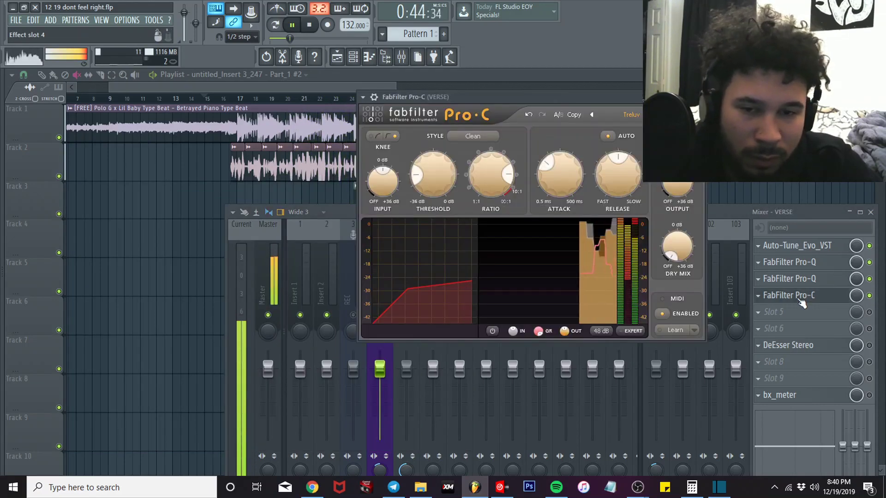
{"action": "key", "text": "space"}
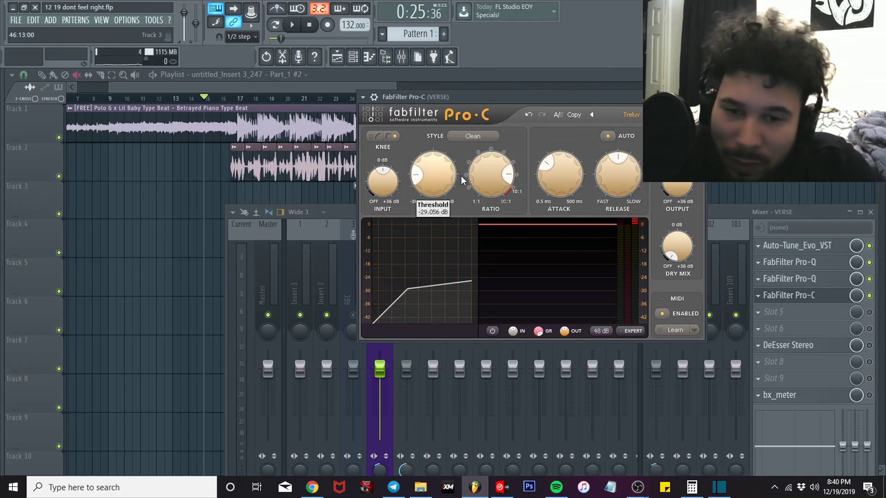
{"action": "left_click_drag", "start_coordinate": [465, 113], "coordinate": [403, 150]}
{"action": "mouse_move", "coordinate": [354, 201]}
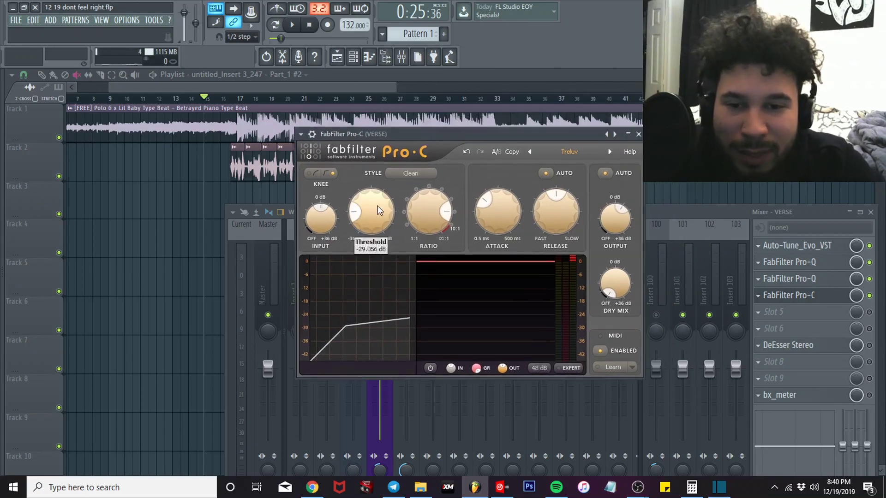
- Move the playback start to just before bar 17 and reopen FabFilter Pro-C on VERSE to examine its threshold
{"action": "left_click", "coordinate": [234, 101]}
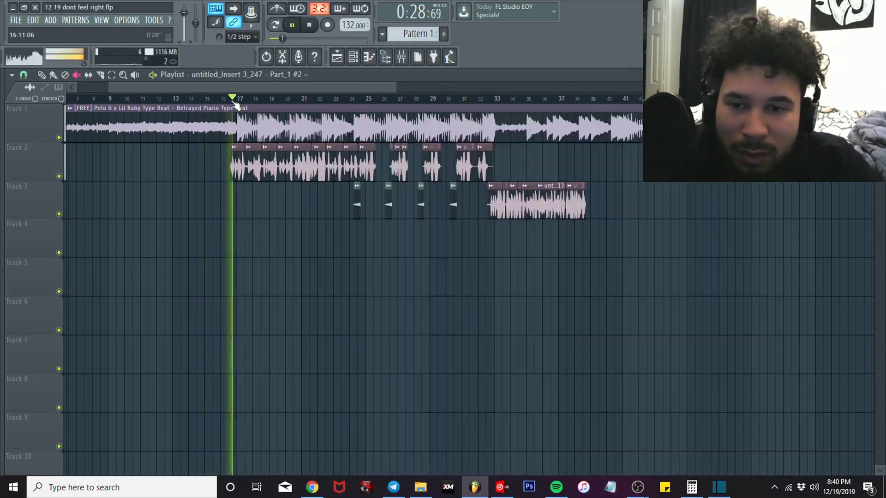
{"action": "left_click", "coordinate": [401, 56]}
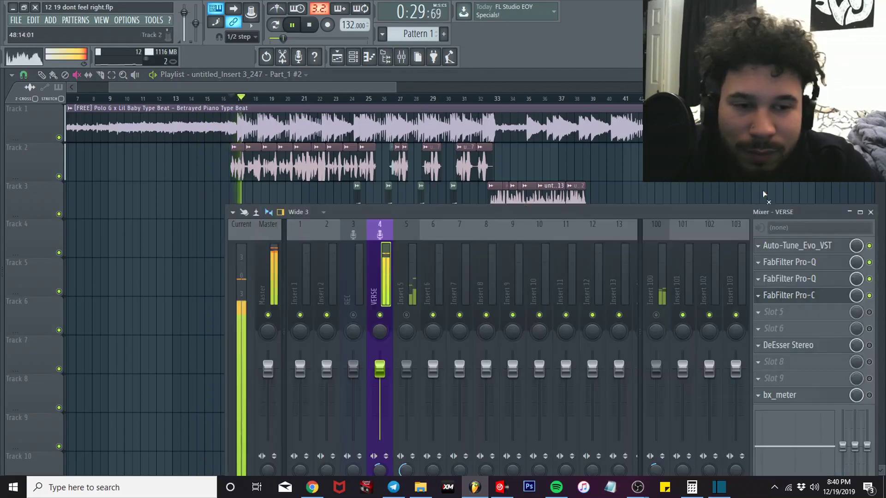
{"action": "left_click", "coordinate": [808, 298]}
{"action": "key", "text": "space"}
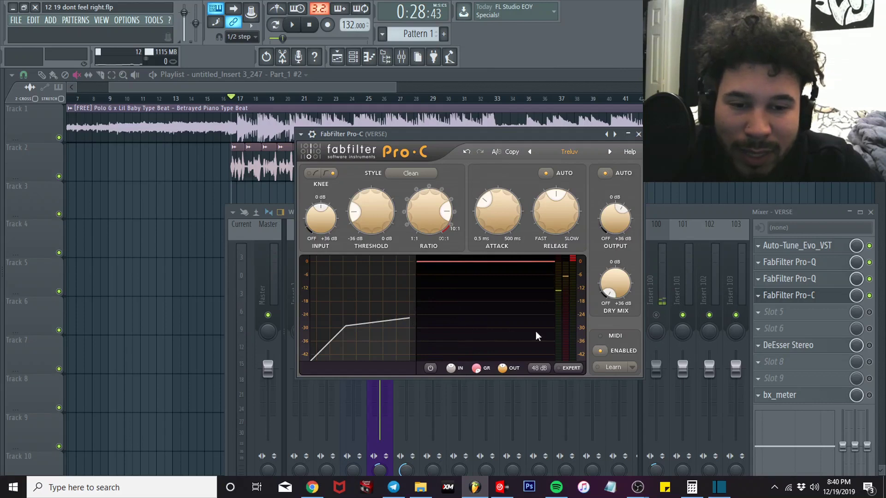
{"action": "mouse_move", "coordinate": [370, 226]}
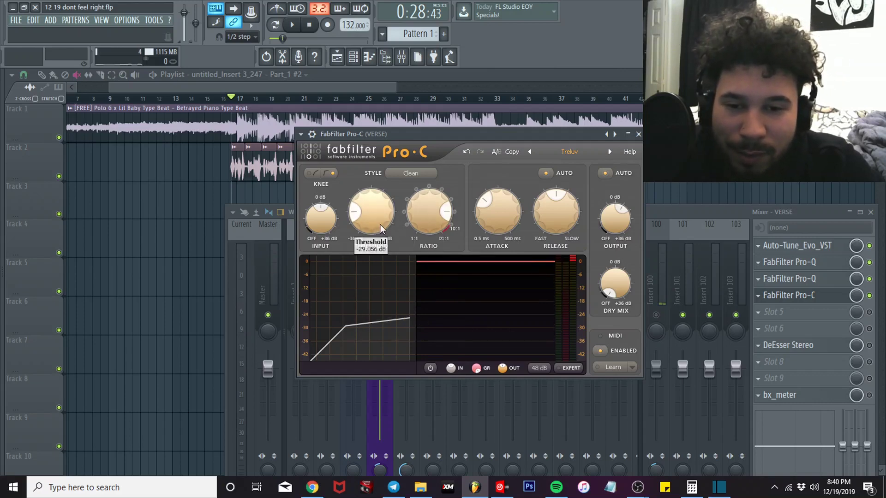
- Play the verse with FabFilter Pro-C active on VERSE and set its threshold to -28.861 dB
{"action": "key", "text": "space"}
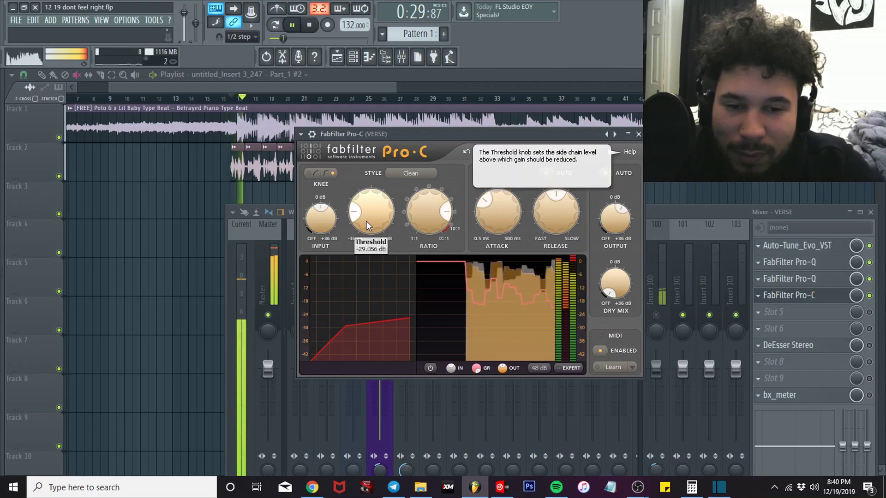
{"action": "left_click_drag", "start_coordinate": [365, 219], "coordinate": [364, 217]}
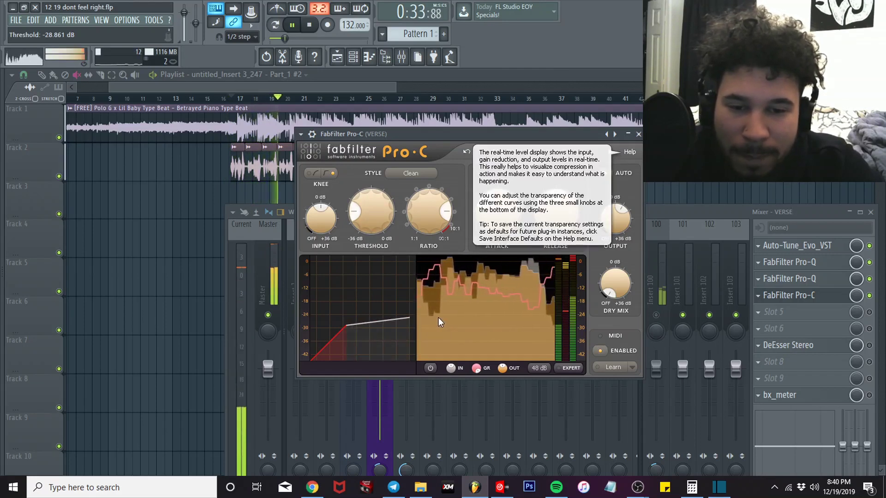
{"action": "key", "text": "space"}
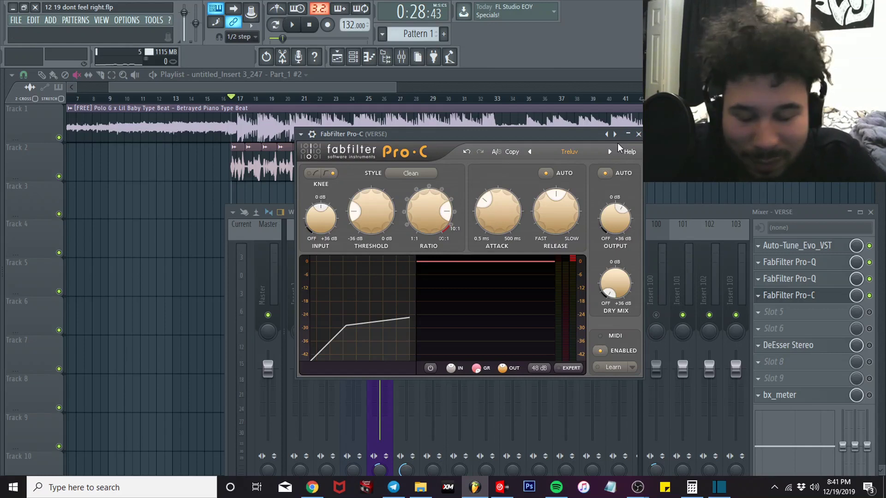
{"action": "left_click", "coordinate": [638, 134]}
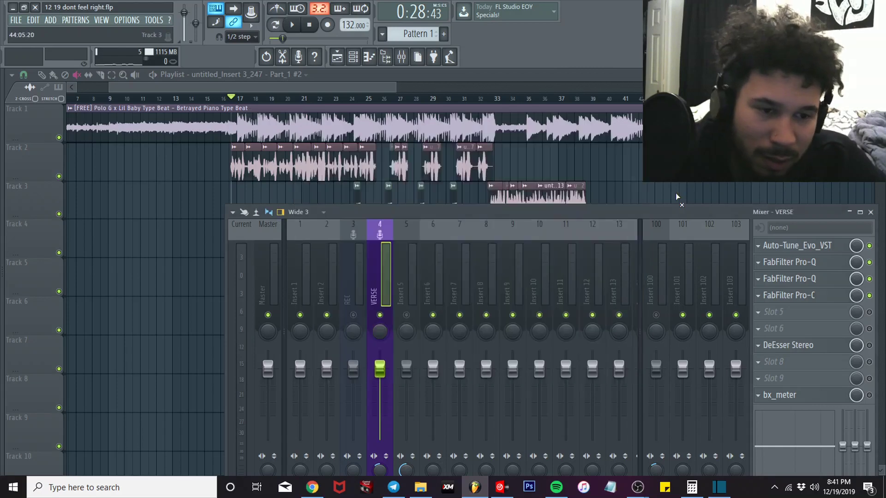
- Enable DeEsser Stereo on VERSE and examine its threshold and attenuation settings
{"action": "left_click", "coordinate": [807, 347]}
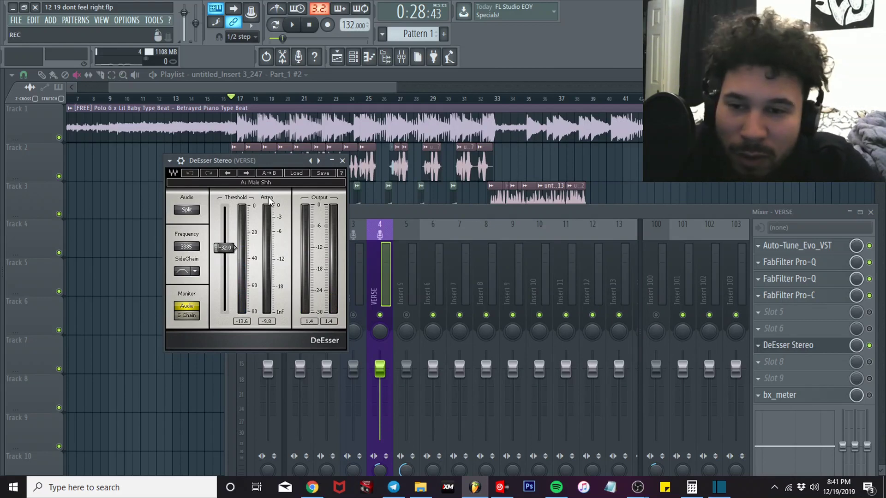
{"action": "left_click", "coordinate": [342, 161]}
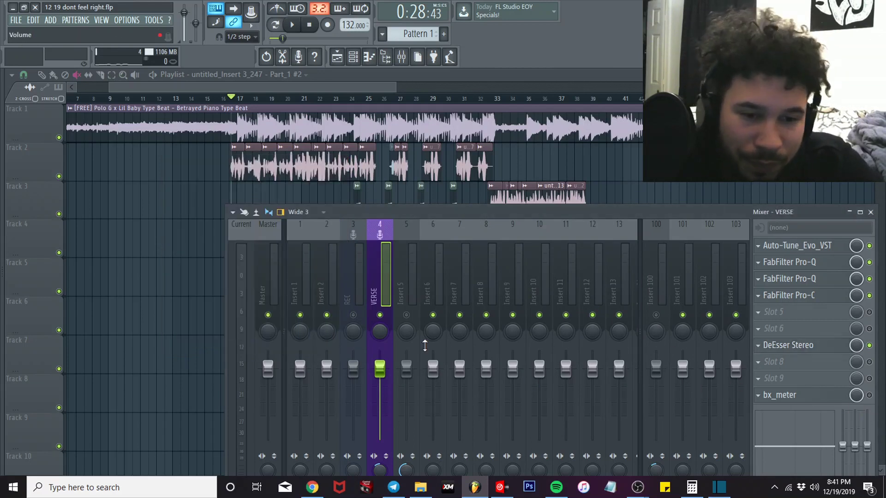
- Enable Insert 5, examine its Fruity delay 2, and play the verse to hear the delay
{"action": "left_click_drag", "start_coordinate": [447, 210], "coordinate": [454, 168]}
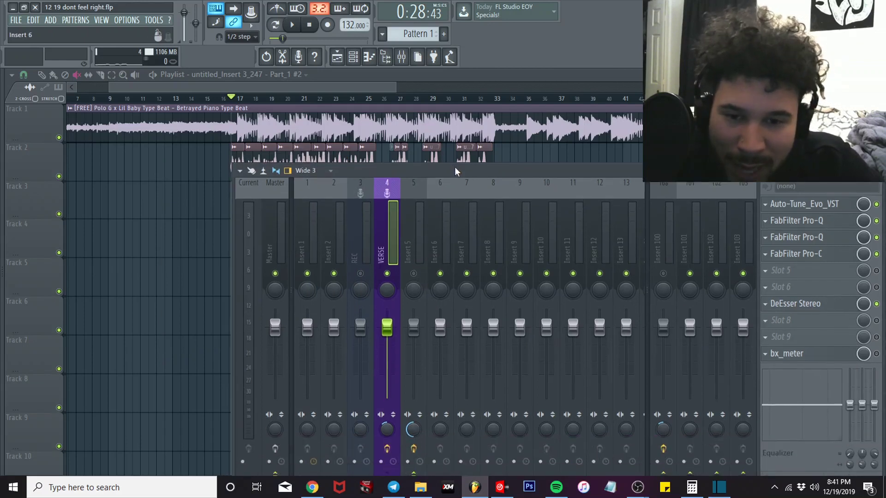
{"action": "left_click", "coordinate": [417, 246]}
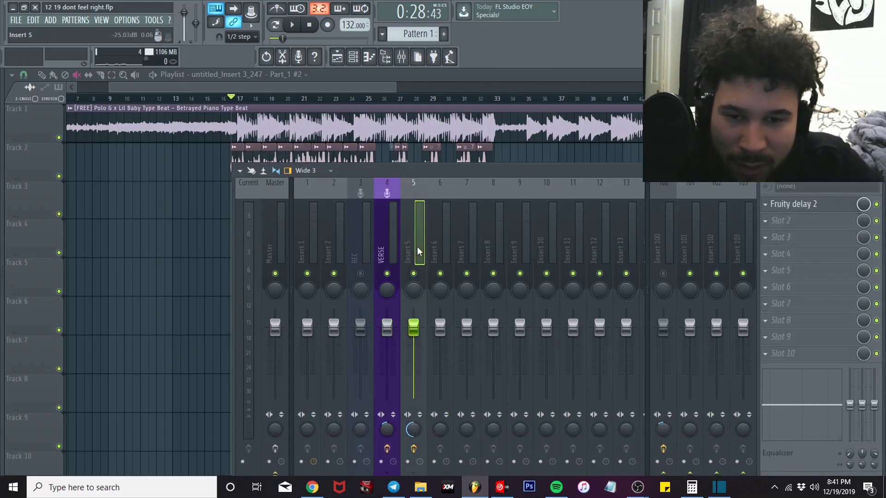
{"action": "left_click", "coordinate": [791, 204]}
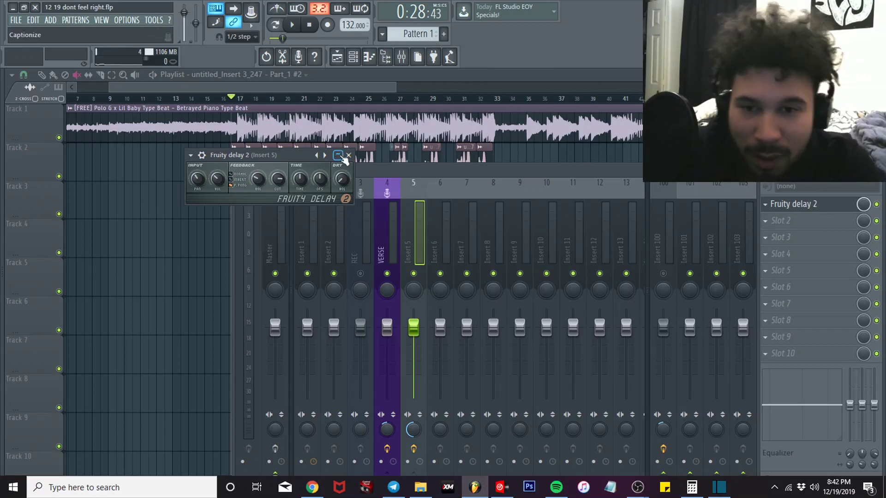
{"action": "key", "text": "space"}
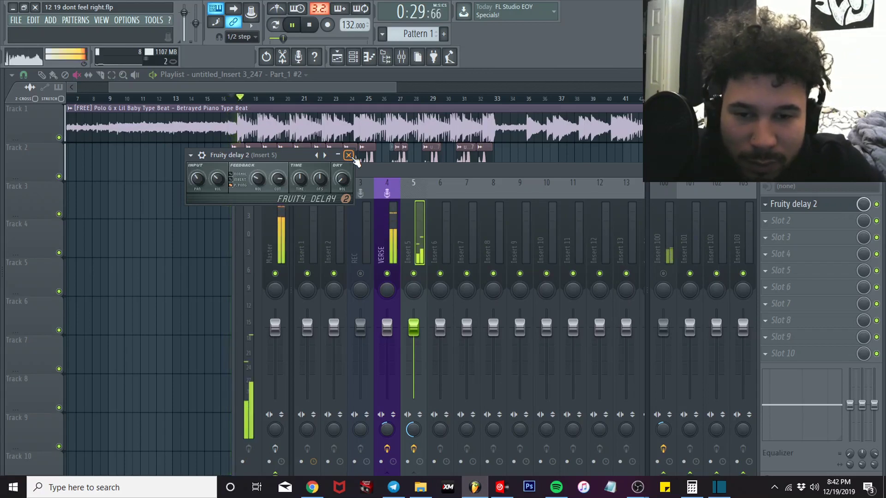
{"action": "left_click", "coordinate": [349, 155]}
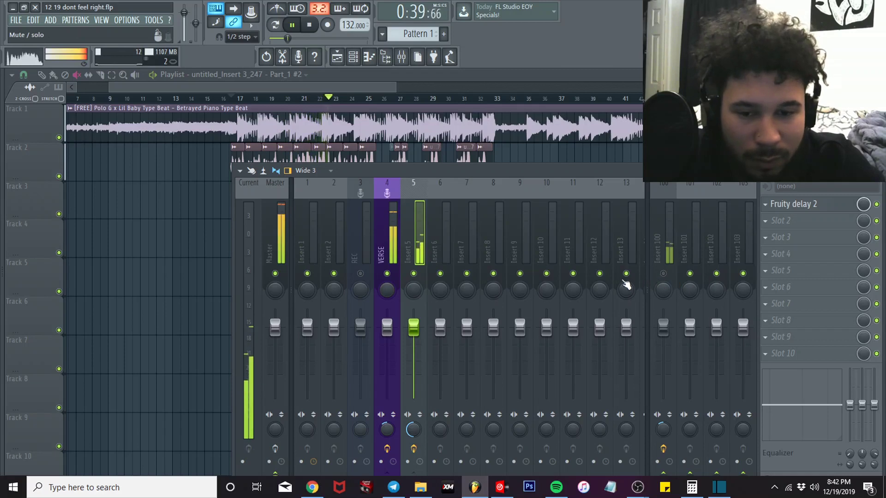
{"action": "key", "text": "space"}
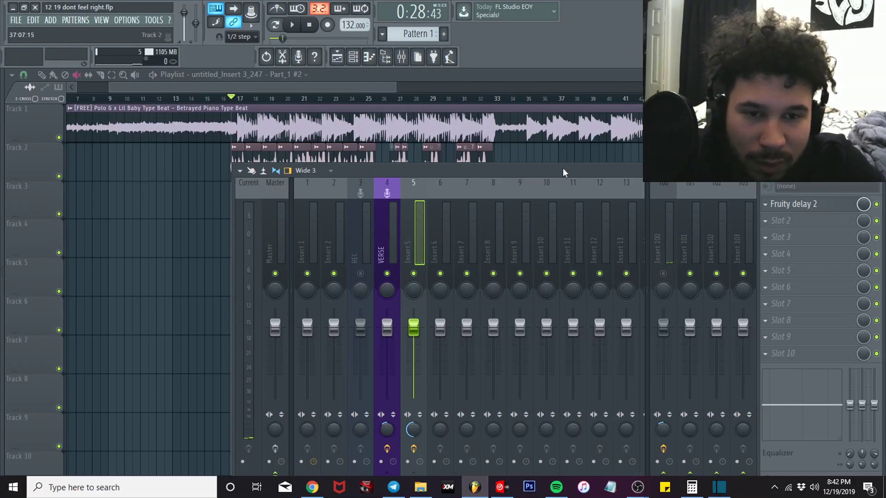
- Enable Insert 100 and bring up its ValhallaVintageVerb in clear view, with the mixer hidden, to examine the predelay
{"action": "left_click_drag", "start_coordinate": [563, 168], "coordinate": [537, 110]}
{"action": "left_click", "coordinate": [636, 189]}
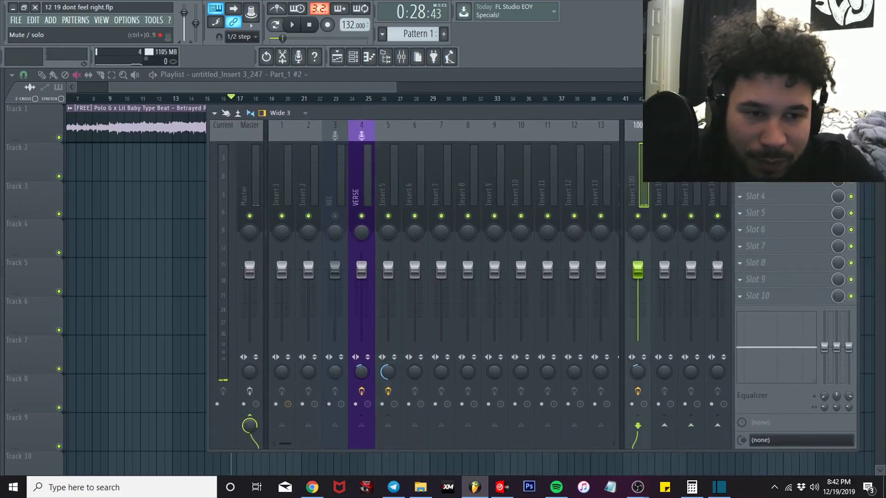
{"action": "left_click", "coordinate": [759, 146]}
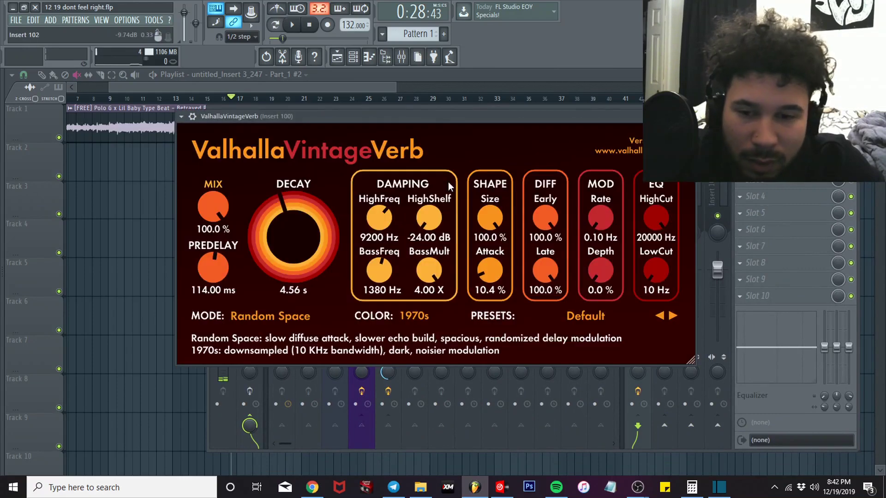
{"action": "left_click_drag", "start_coordinate": [390, 119], "coordinate": [432, 148]}
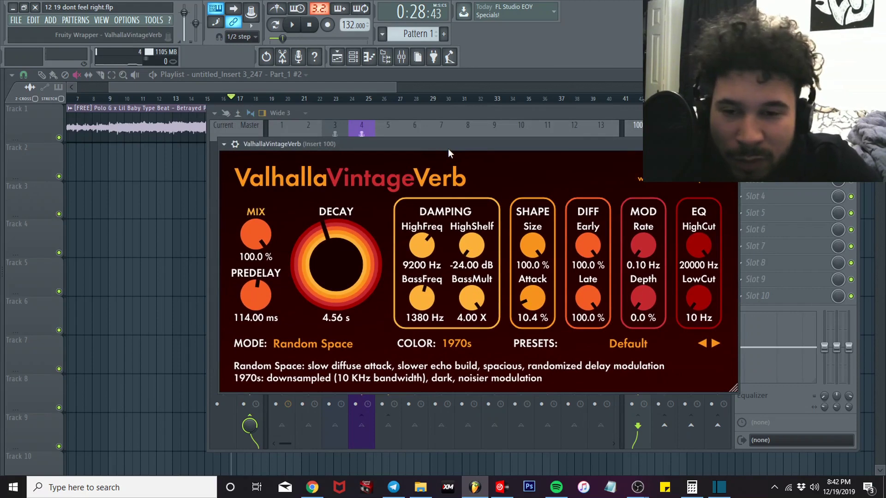
{"action": "key", "text": "F9"}
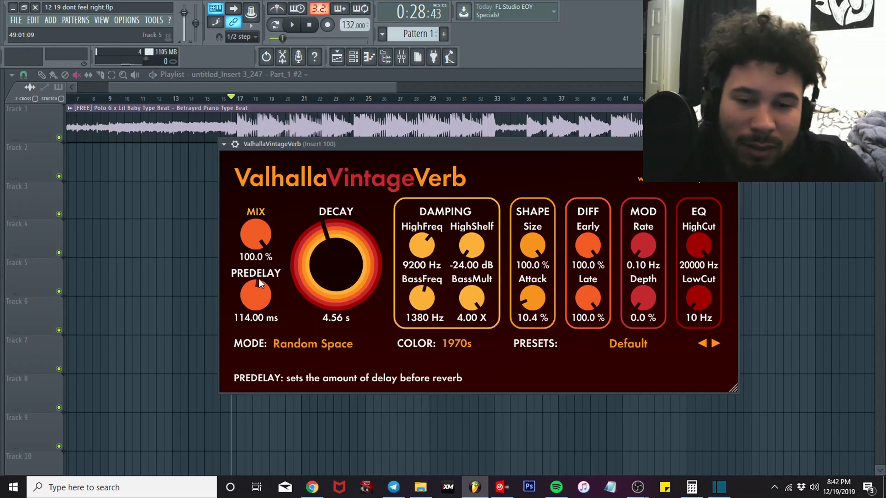
- Calculate the tempo-based reverb predelay in Calculator by dividing 60000 by 132 and the result by 4, and return to ValhallaVintageVerb
{"action": "left_click", "coordinate": [691, 487]}
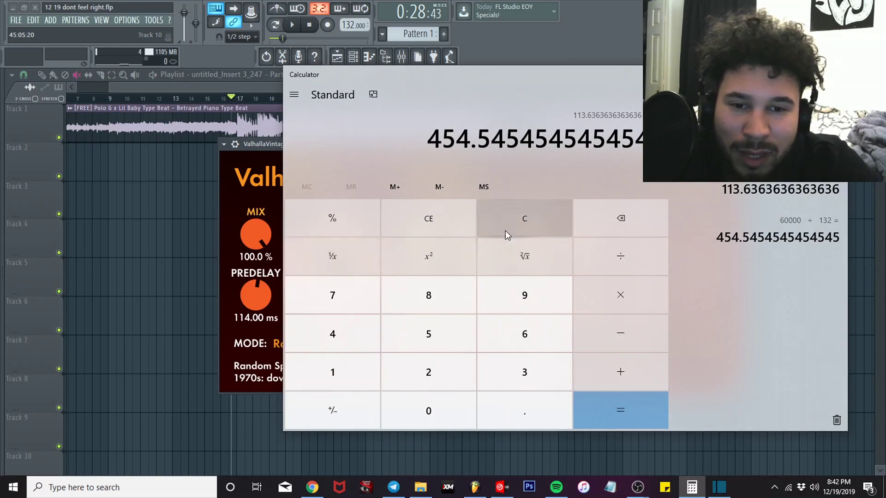
{"action": "left_click", "coordinate": [520, 225]}
{"action": "type", "text": "60000"}
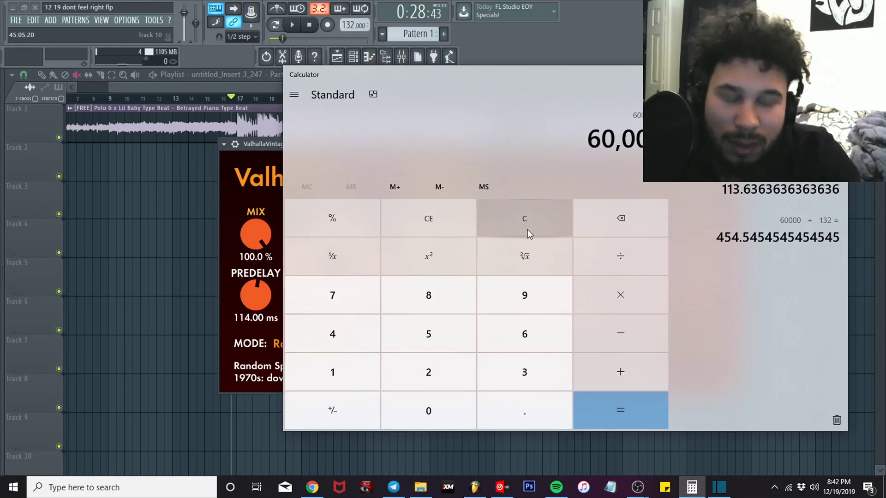
{"action": "type", "text": "1"}
{"action": "key", "text": "Return"}
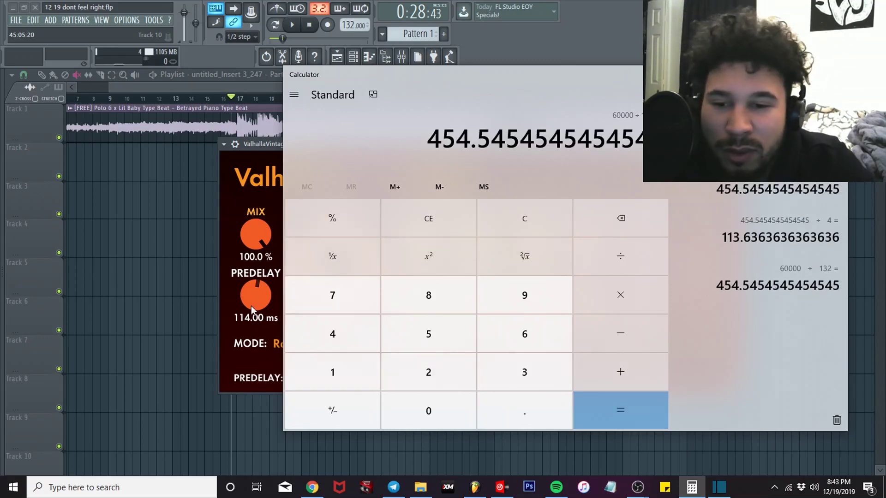
{"action": "left_click", "coordinate": [625, 257]}
{"action": "left_click", "coordinate": [345, 329]}
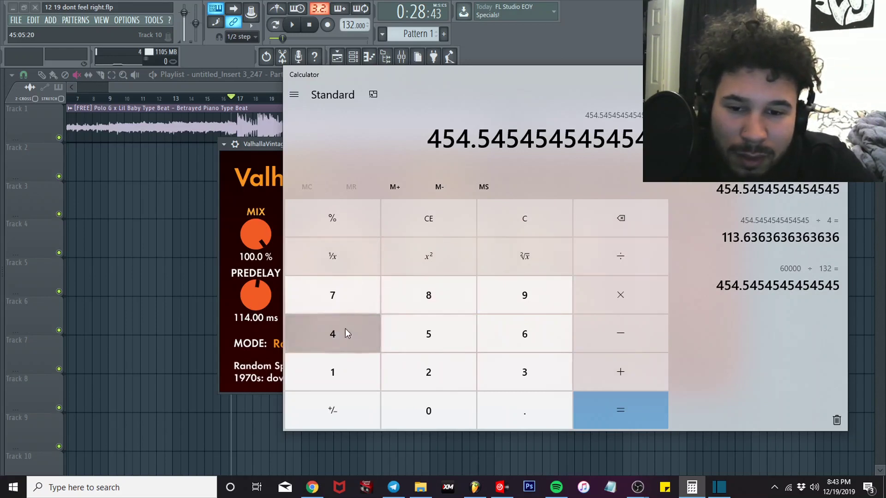
{"action": "left_click", "coordinate": [639, 408]}
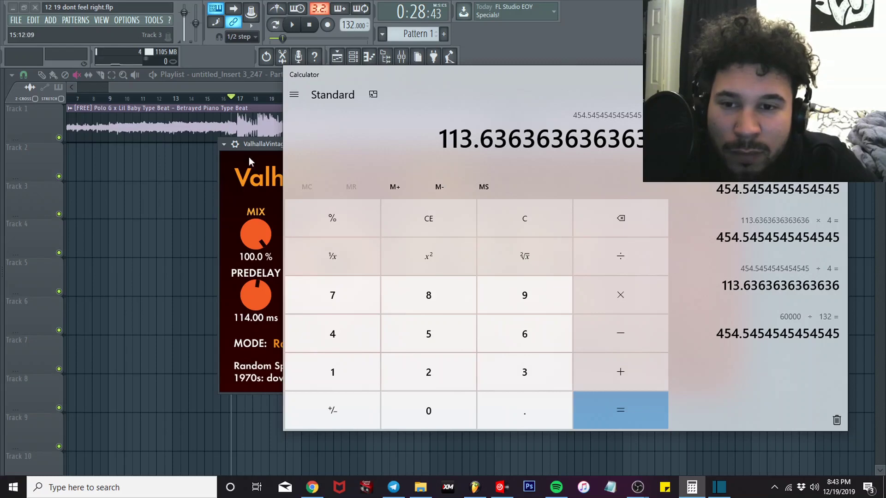
{"action": "left_click", "coordinate": [276, 308]}
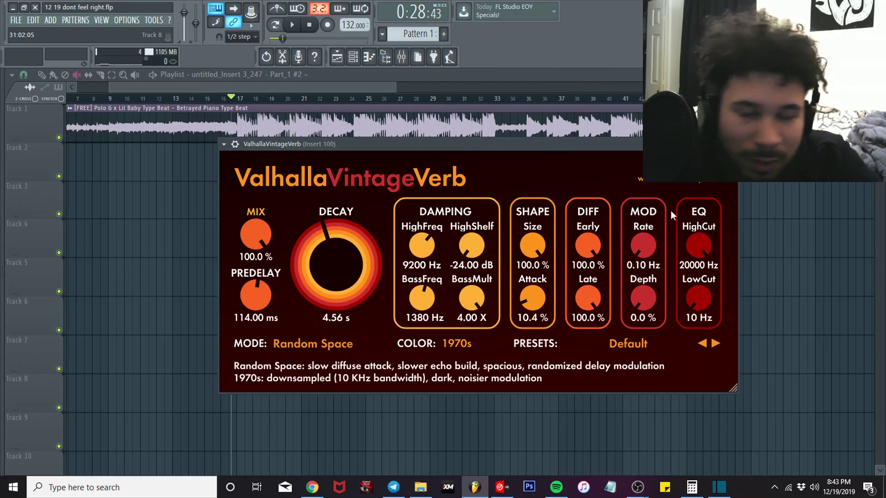
- Close the reverb and examine the low and high cuts in Fruity parametric EQ 2 on Insert 100
{"action": "key", "text": "Escape"}
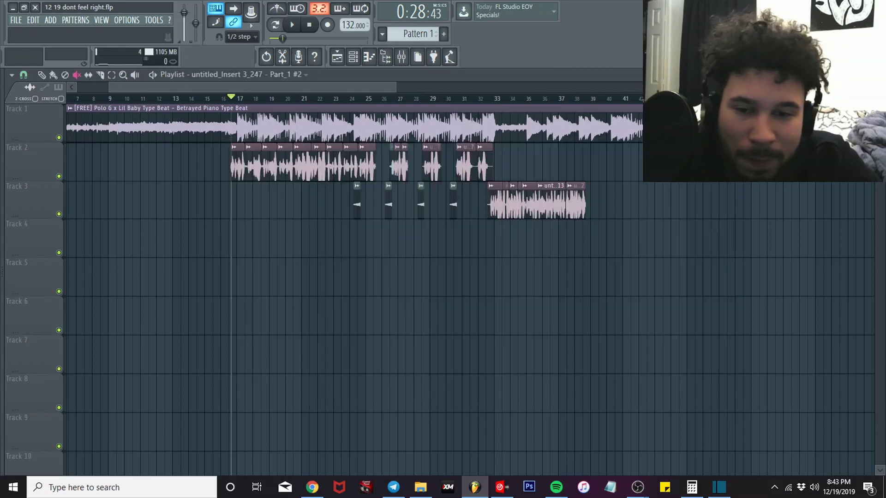
{"action": "left_click", "coordinate": [402, 57]}
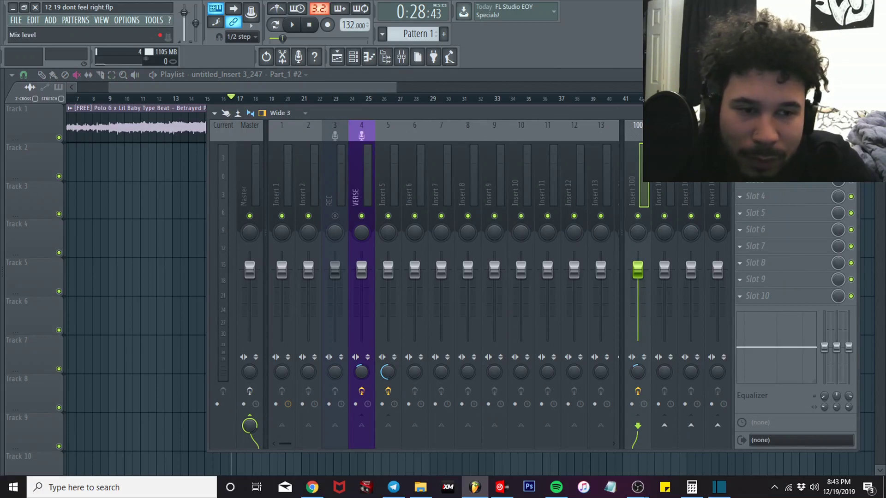
{"action": "left_click", "coordinate": [785, 162]}
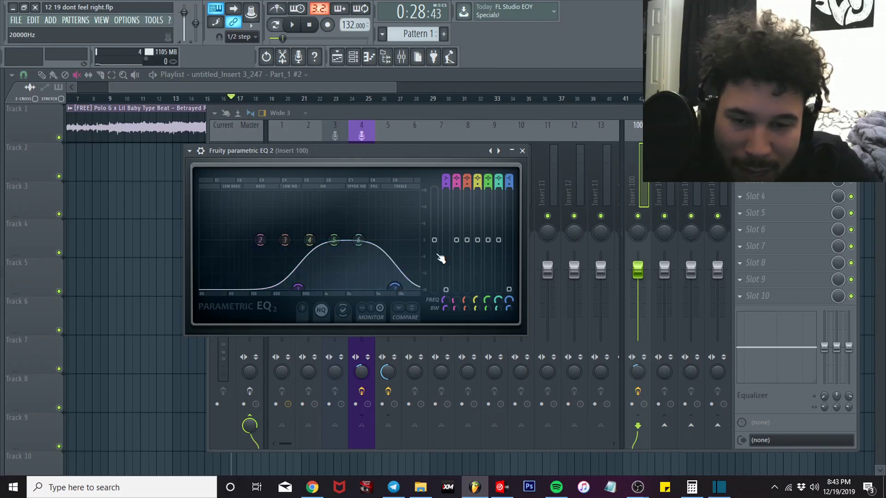
{"action": "left_click", "coordinate": [522, 150]}
- Play the verse with the reverb on Insert 100 active and watch the mixer levels
{"action": "key", "text": "space"}
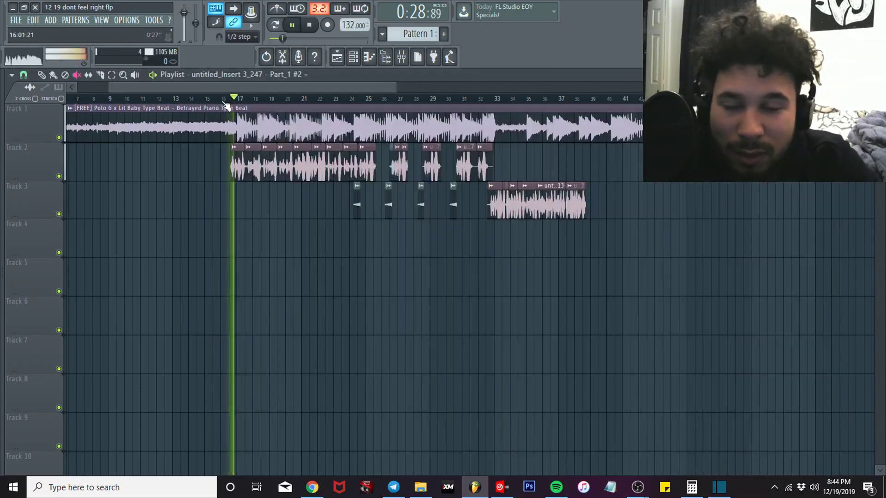
{"action": "left_click", "coordinate": [401, 56]}
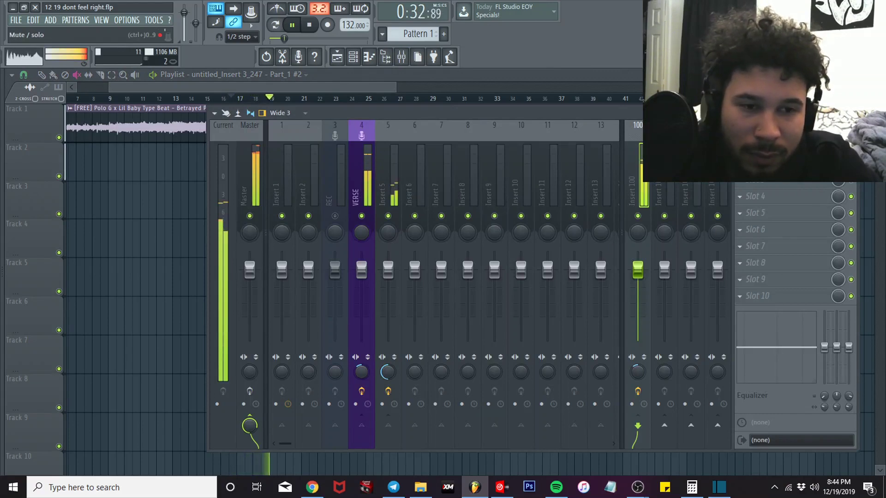
{"action": "key", "text": "space"}
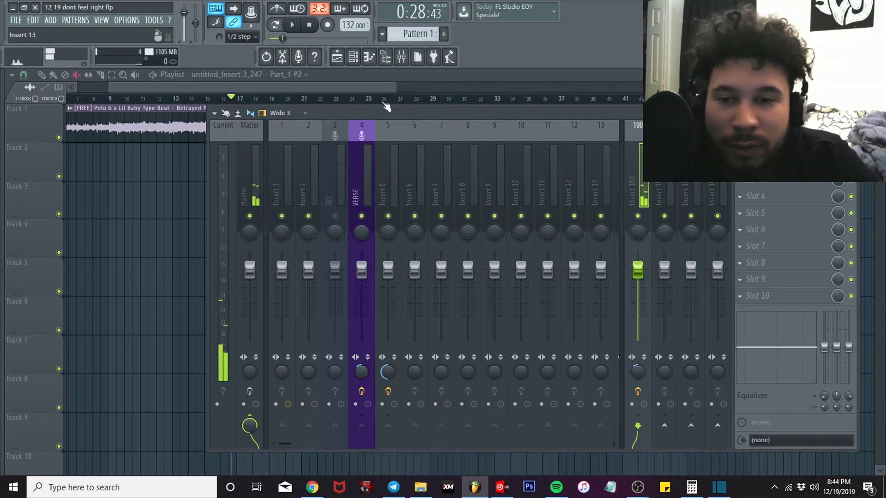
- Move the playback start slightly ahead of the first vocal clip and replay the verse with the mixer in view
{"action": "left_click", "coordinate": [263, 85]}
{"action": "left_click", "coordinate": [225, 97]}
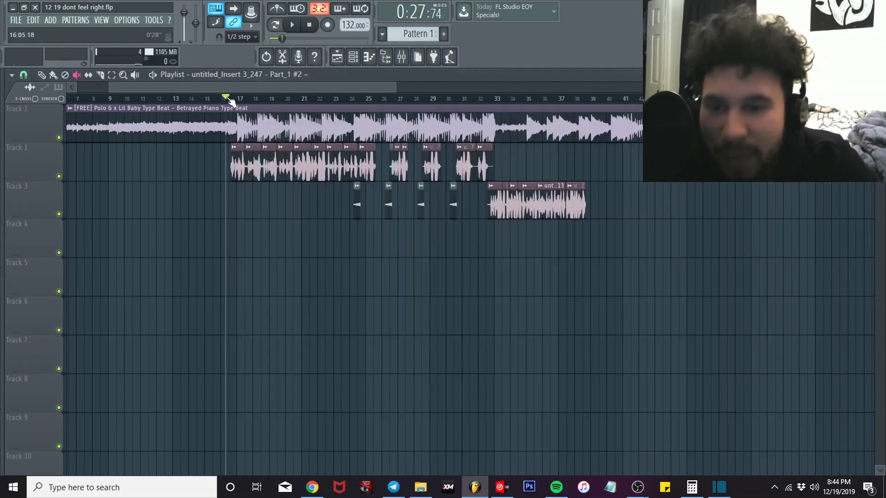
{"action": "left_click", "coordinate": [229, 99]}
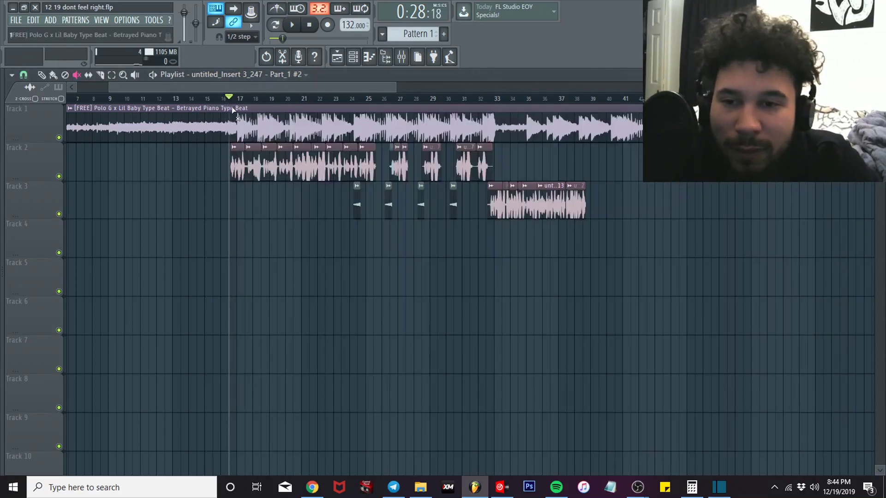
{"action": "key", "text": "space"}
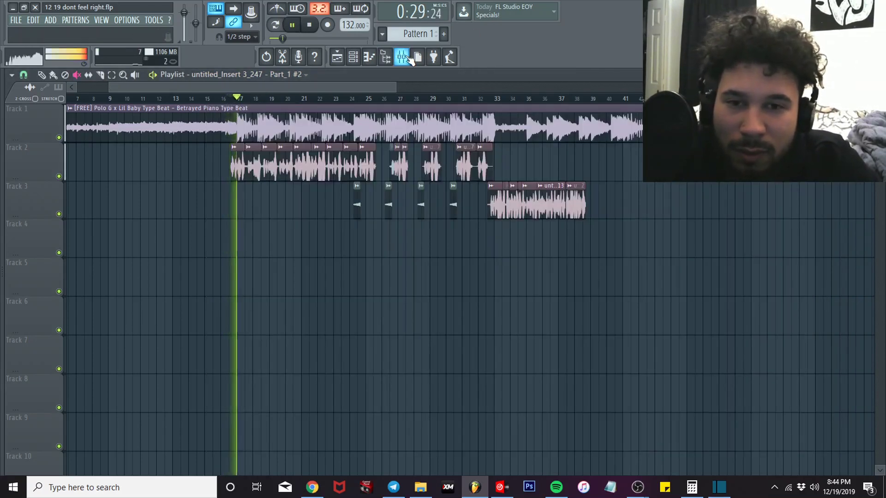
{"action": "left_click", "coordinate": [409, 58]}
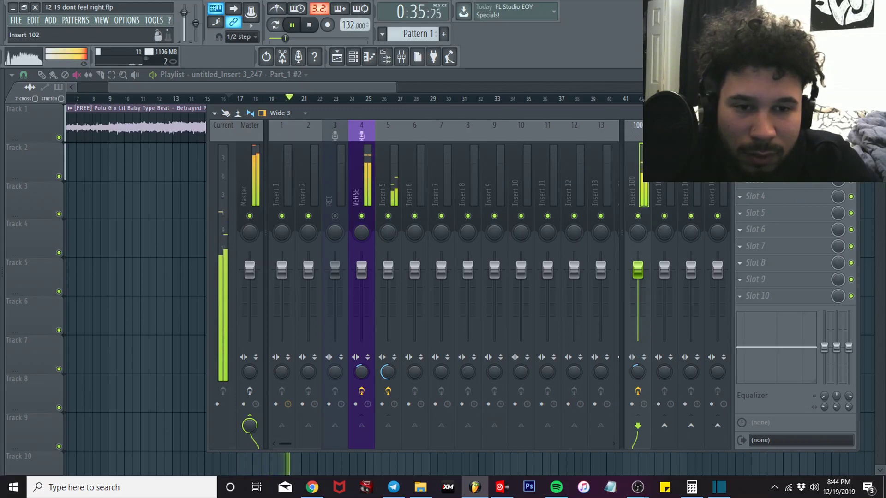
{"action": "key", "text": "space"}
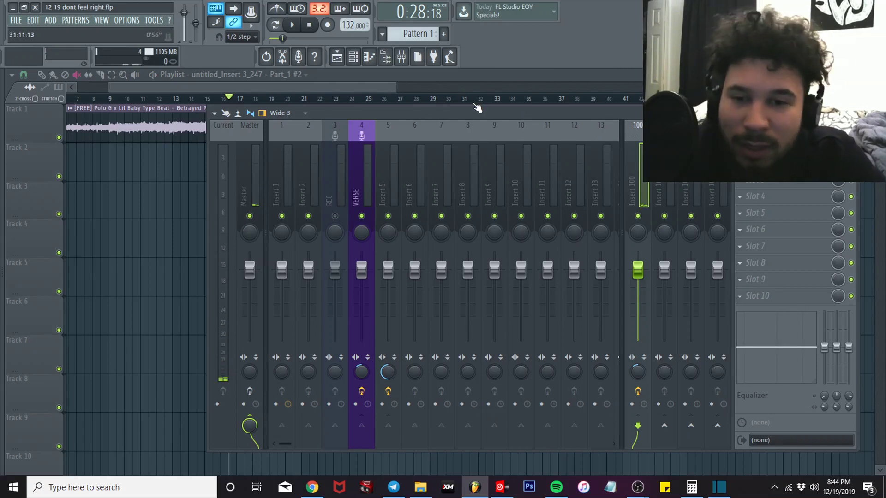
- Select the VERSE mixer track and examine its effect chain and its send routing to Insert 5 and Insert 100
{"action": "left_click", "coordinate": [347, 200]}
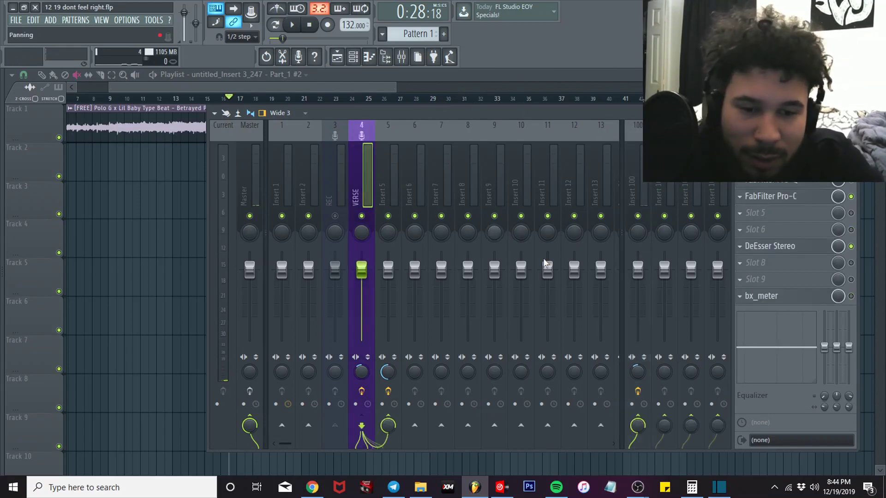
{"action": "scroll", "coordinate": [637, 426], "scroll_direction": "down", "scroll_amount": 2}
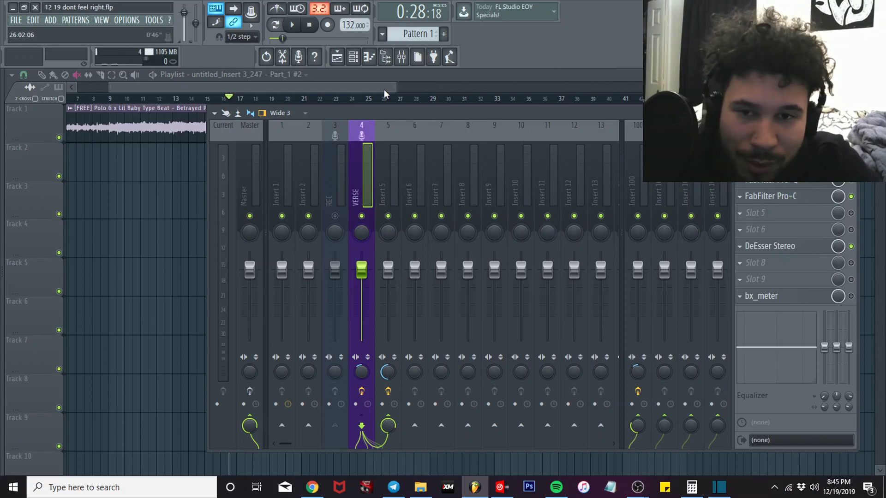
- Return to the playlist with the Draw tool active and place the playback start just ahead of the first short clip on Track 3
{"action": "key", "text": "F9"}
{"action": "key", "text": "Page_Up"}
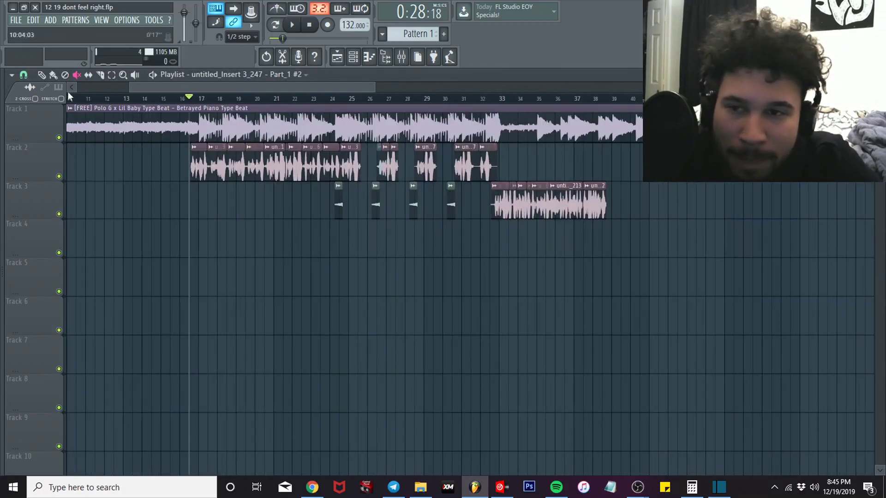
{"action": "left_click", "coordinate": [41, 74]}
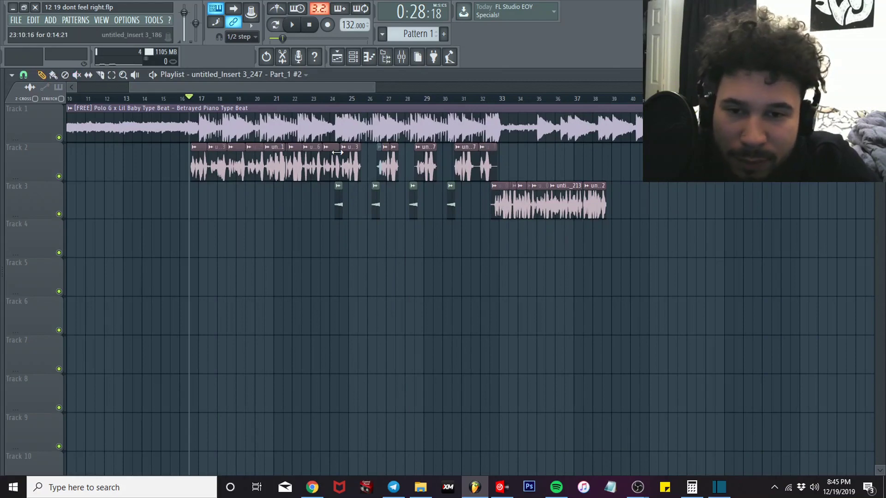
{"action": "scroll", "coordinate": [335, 139], "scroll_direction": "up", "scroll_amount": 4}
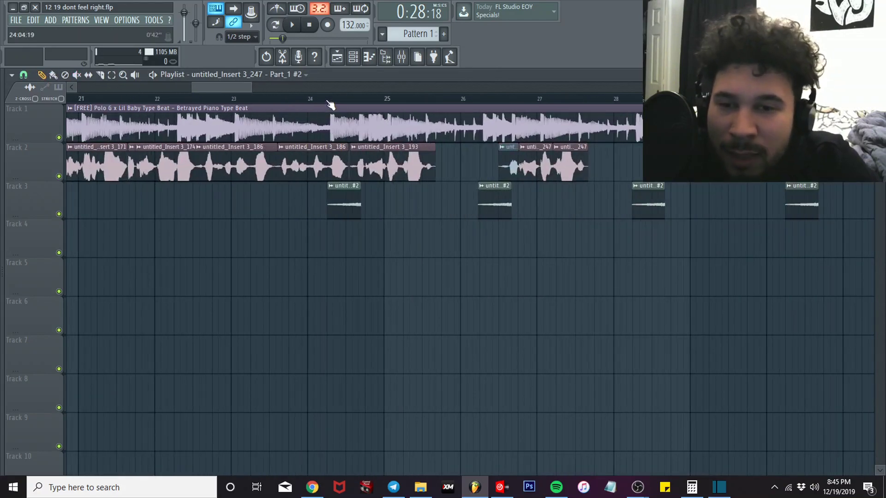
{"action": "left_click_drag", "start_coordinate": [329, 100], "coordinate": [323, 98]}
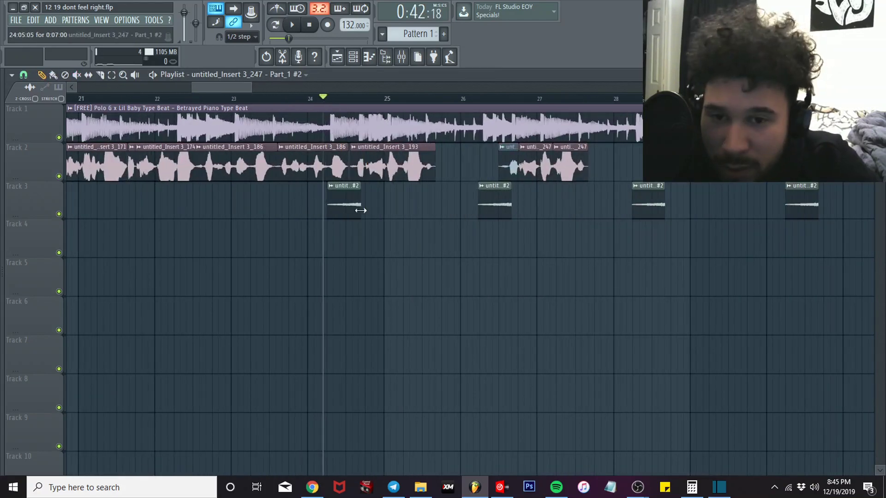
- Move the playback start to the second short clip on Track 3 and examine it beside the blue vocal clip on Track 2
{"action": "scroll", "coordinate": [548, 203], "scroll_direction": "up", "scroll_amount": 2}
{"action": "left_click", "coordinate": [447, 99]}
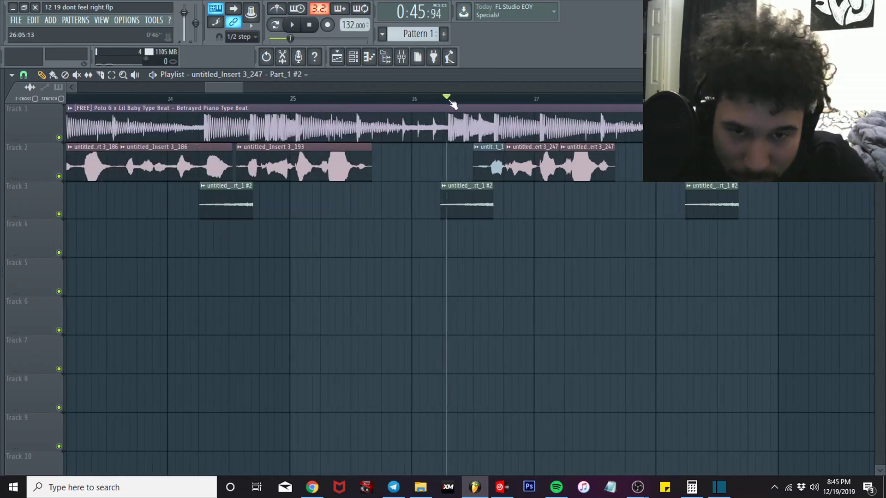
{"action": "mouse_move", "coordinate": [450, 100]}
{"action": "left_mouse_down"}
{"action": "mouse_move", "coordinate": [438, 102]}
{"action": "mouse_move", "coordinate": [463, 101]}
{"action": "left_mouse_up"}
{"action": "scroll", "coordinate": [500, 170], "scroll_direction": "up", "scroll_amount": 2}
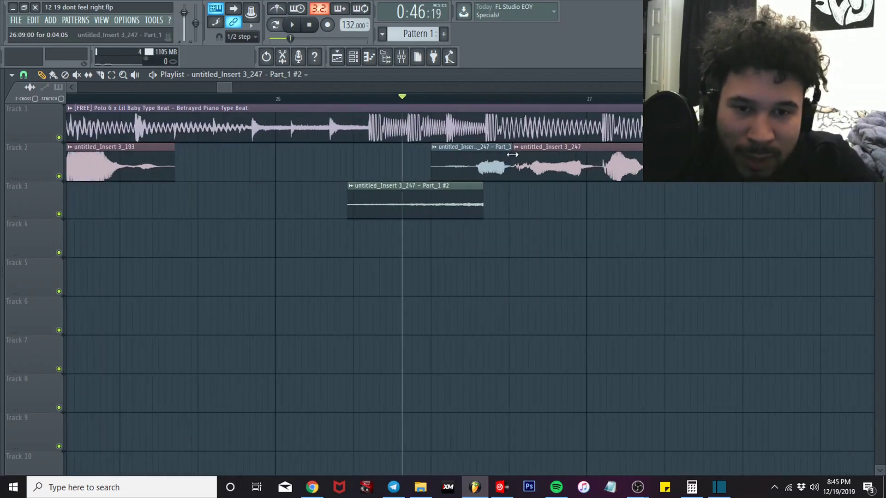
{"action": "scroll", "coordinate": [512, 154], "scroll_direction": "up", "scroll_amount": 2}
{"action": "scroll", "coordinate": [523, 168], "scroll_direction": "down", "scroll_amount": 1}
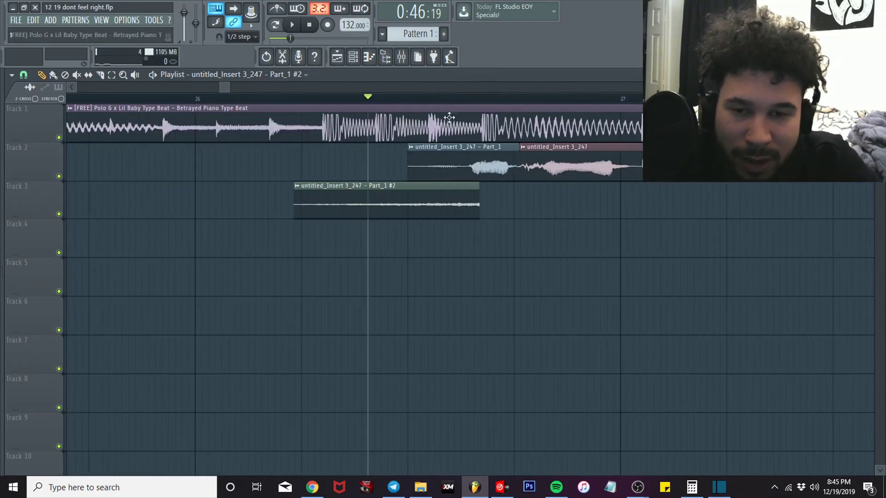
- Mute Tracks 3 and 1 and play the blue vocal clip on Track 2 from just before its start
{"action": "left_click", "coordinate": [59, 214]}
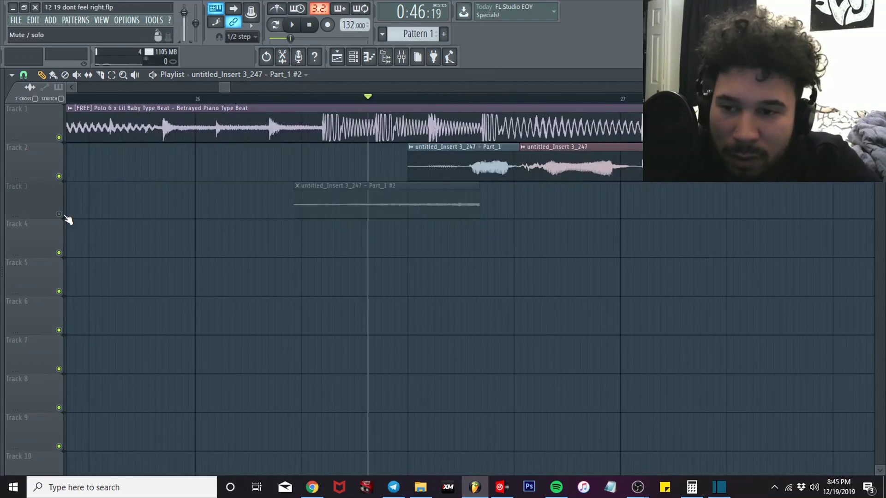
{"action": "left_click", "coordinate": [59, 138]}
{"action": "left_click", "coordinate": [402, 97]}
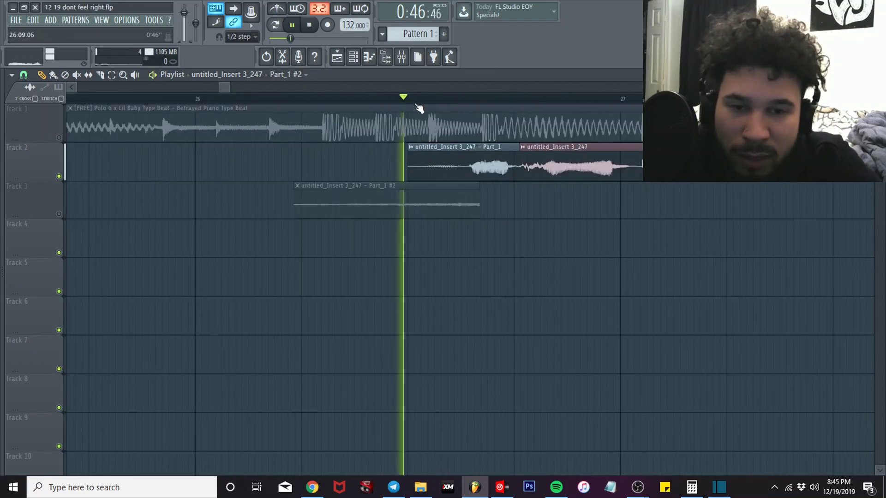
{"action": "key", "text": "space"}
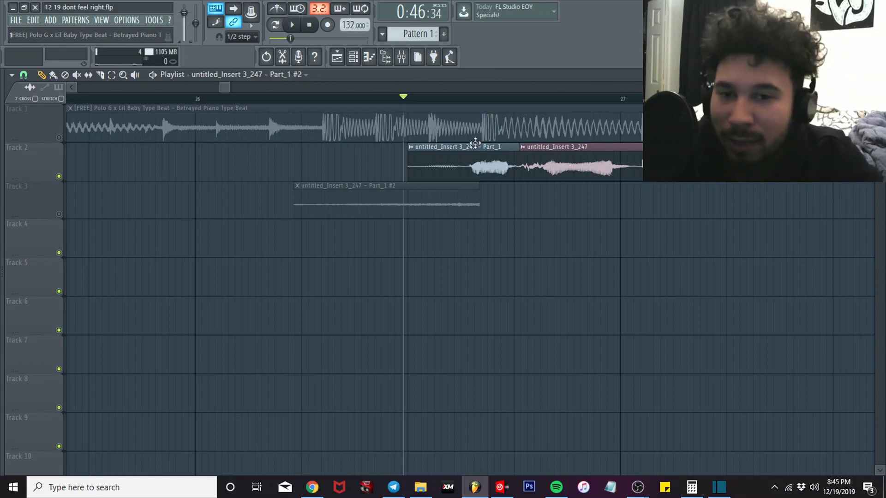
- Open the channel settings of the blue vocal clip on Track 2 and load its sample into Edison
{"action": "left_click", "coordinate": [416, 154]}
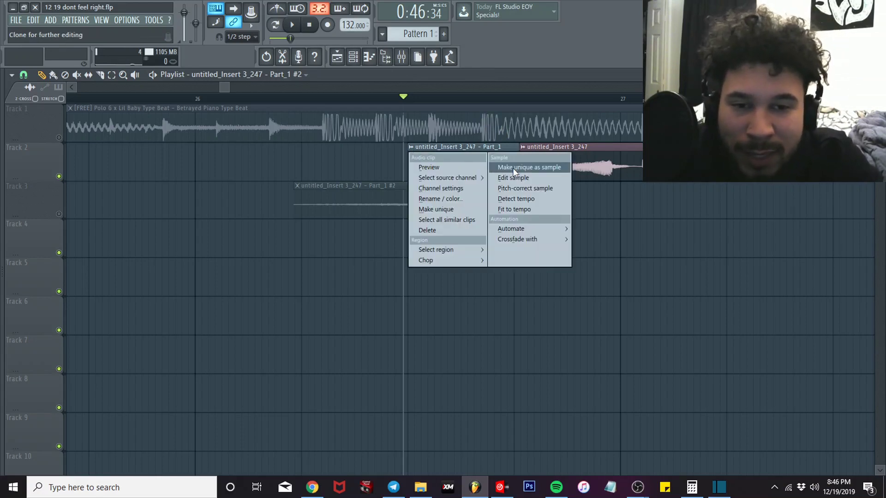
{"action": "left_click", "coordinate": [431, 154]}
{"action": "left_click", "coordinate": [435, 149]}
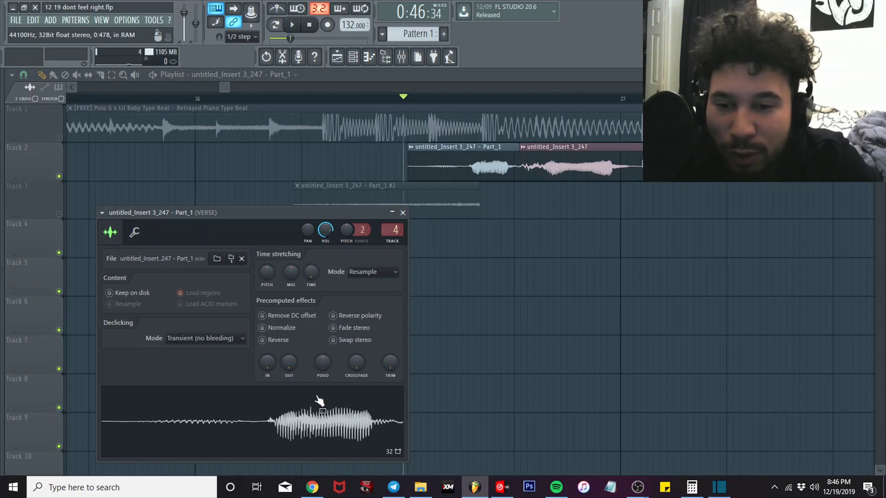
{"action": "right_click", "coordinate": [308, 423]}
{"action": "left_click", "coordinate": [344, 414]}
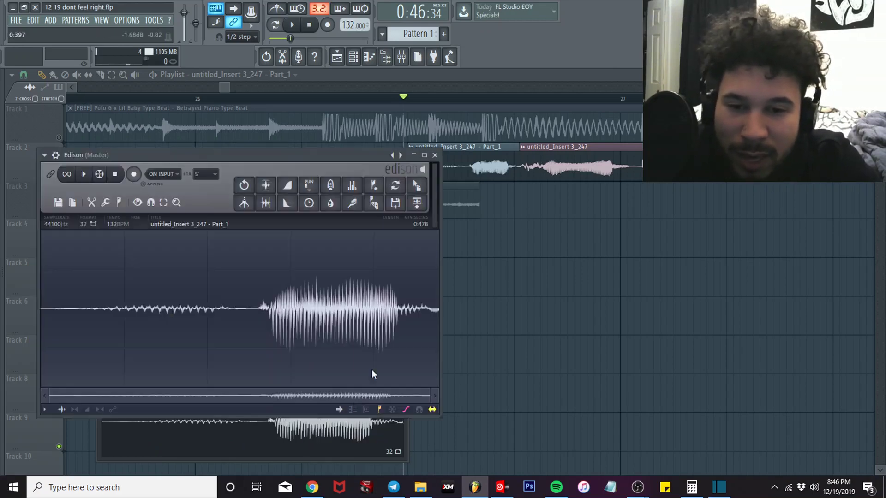
- Reverse the vocal sample in Edison, trim its side noise, and apply convolution reverb with the default impulse and Add tail enabled
{"action": "right_click", "coordinate": [318, 306]}
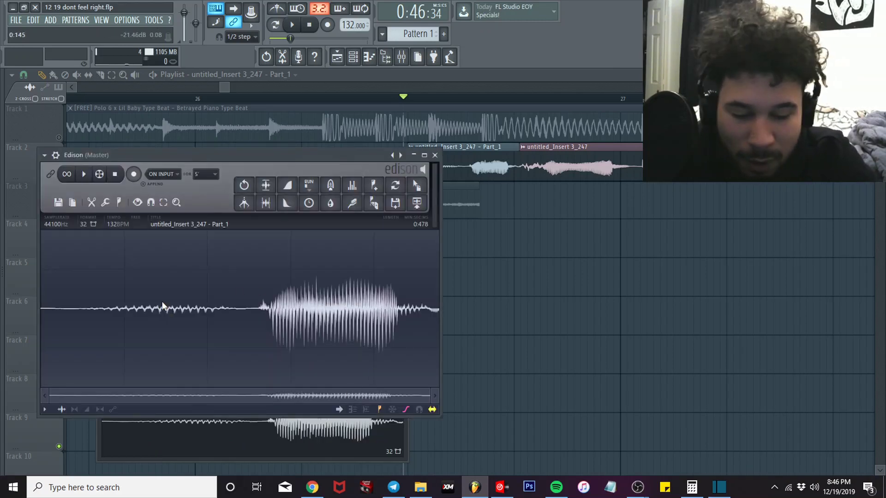
{"action": "key", "text": "ctrl+r"}
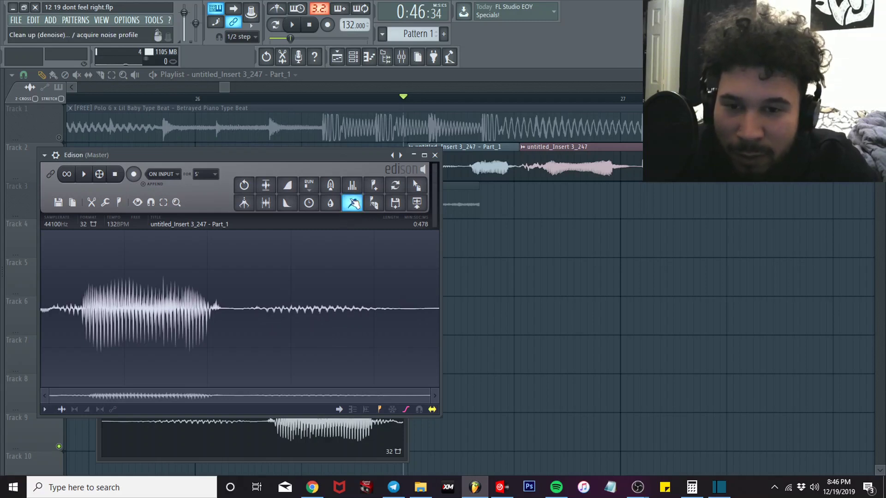
{"action": "left_click", "coordinate": [275, 207]}
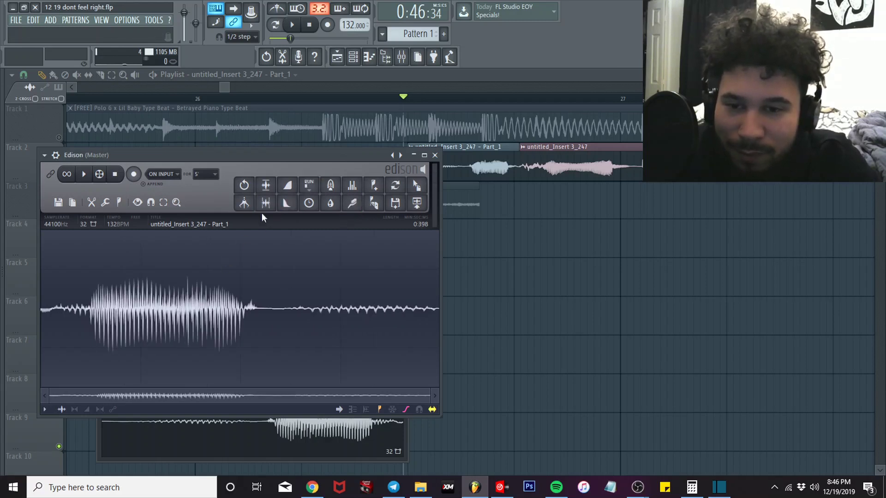
{"action": "left_click", "coordinate": [352, 203]}
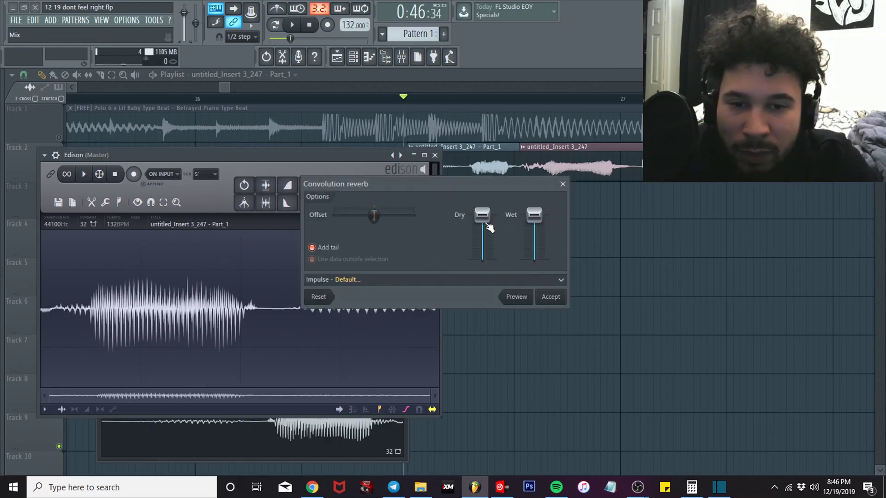
{"action": "left_click", "coordinate": [556, 297]}
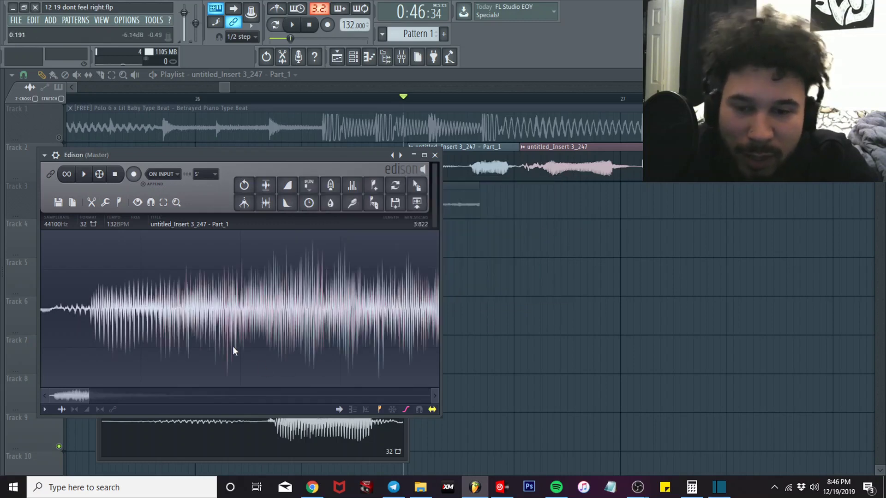
- Reverse the reverberated sample back, trim its side noise, and close Edison without sending the result to the playlist
{"action": "key", "text": "Delete"}
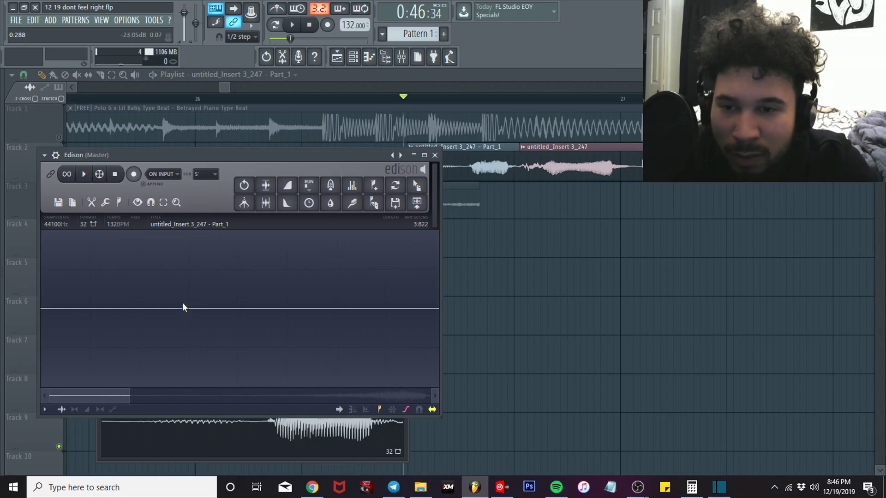
{"action": "left_click", "coordinate": [266, 203]}
{"action": "right_click", "coordinate": [315, 293]}
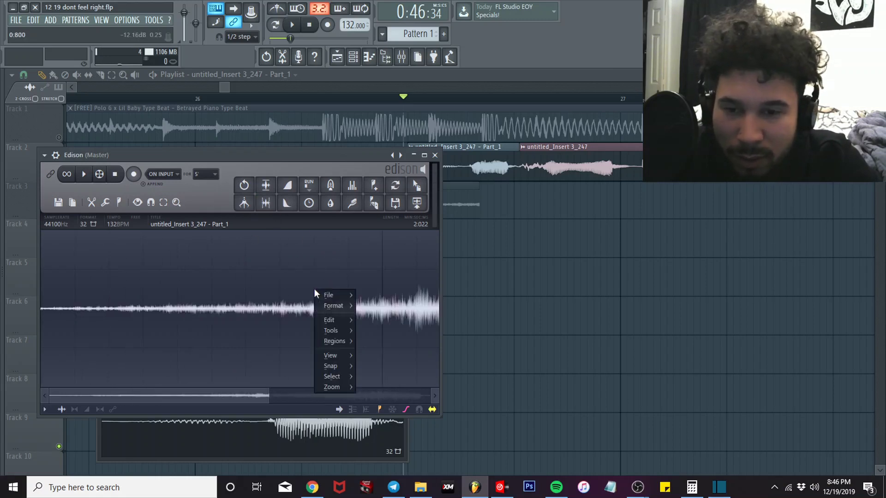
{"action": "mouse_move", "coordinate": [332, 329]}
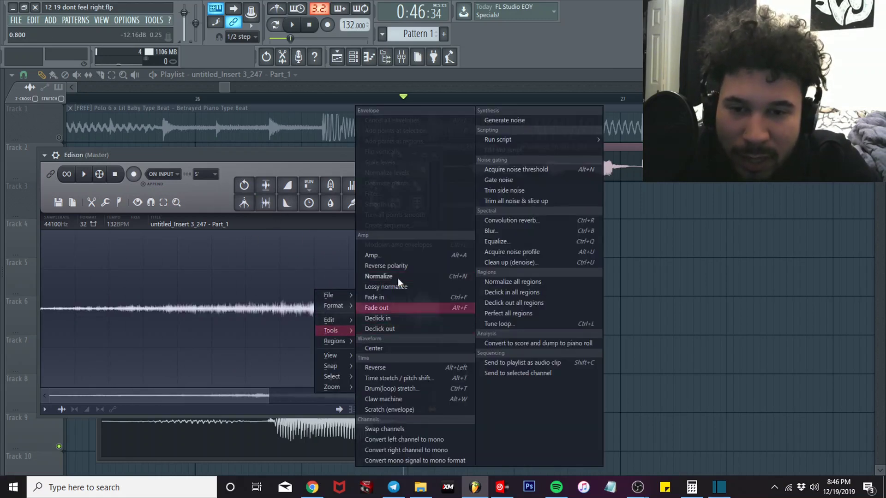
{"action": "left_click", "coordinate": [334, 160]}
{"action": "left_click", "coordinate": [431, 155]}
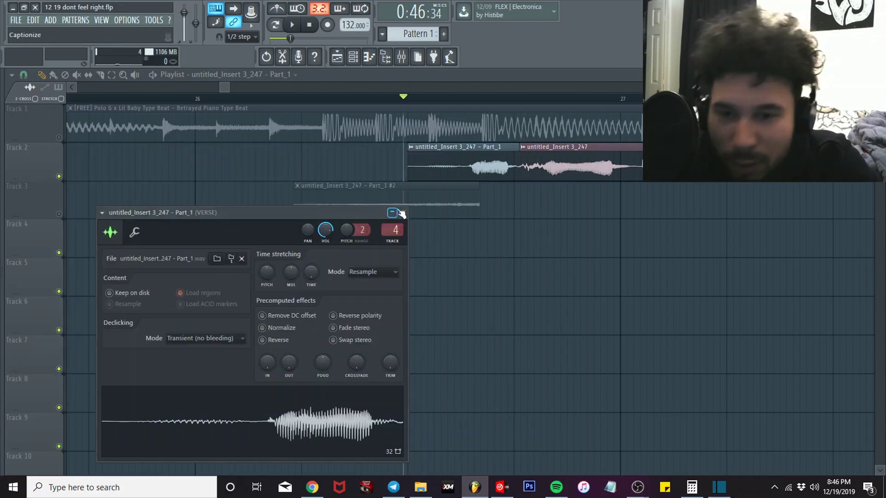
- Close the vocal clip's channel settings and unmute Tracks 3 and 1
{"action": "left_click", "coordinate": [402, 213]}
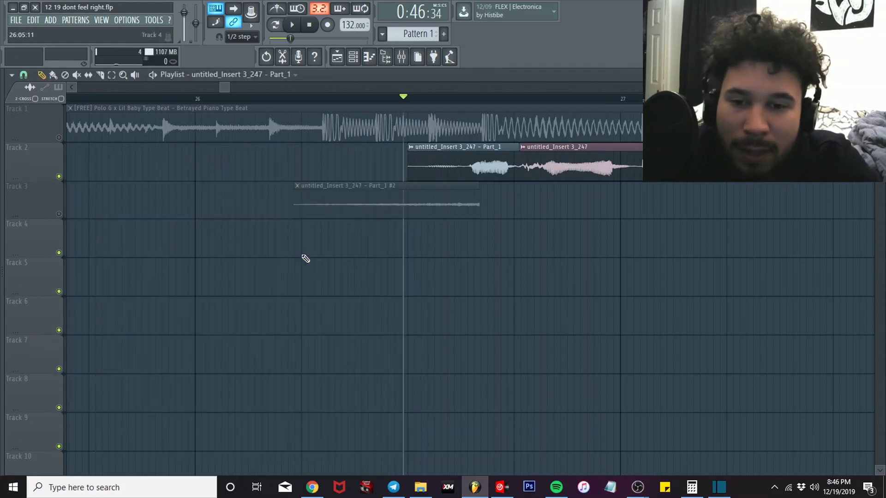
{"action": "left_click", "coordinate": [59, 215]}
{"action": "left_click", "coordinate": [59, 137]}
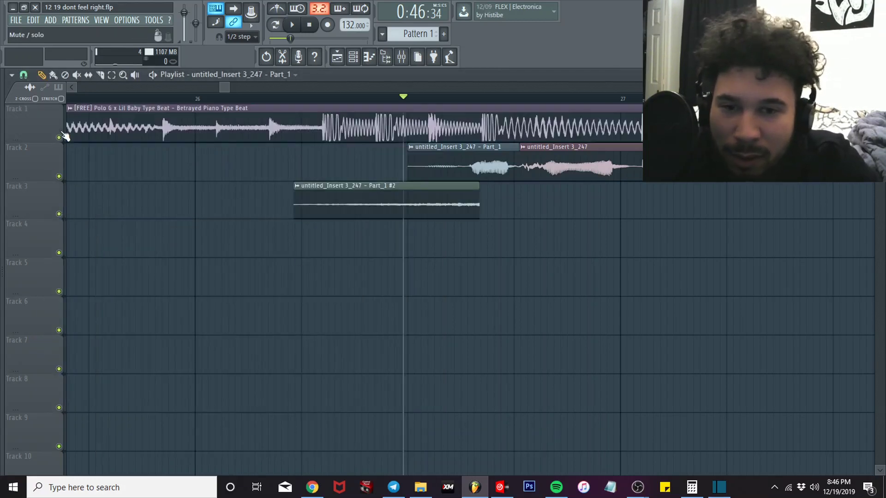
- Play the arrangement from just before bar 26 to hear the reversed reverb clip leading into the blue vocal clip
{"action": "scroll", "coordinate": [413, 218], "scroll_direction": "down", "scroll_amount": 2}
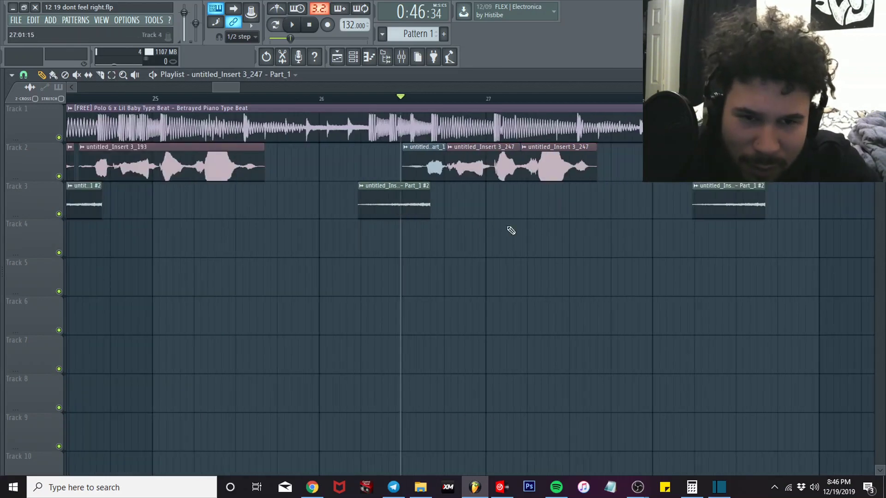
{"action": "scroll", "coordinate": [510, 230], "scroll_direction": "up", "scroll_amount": 1}
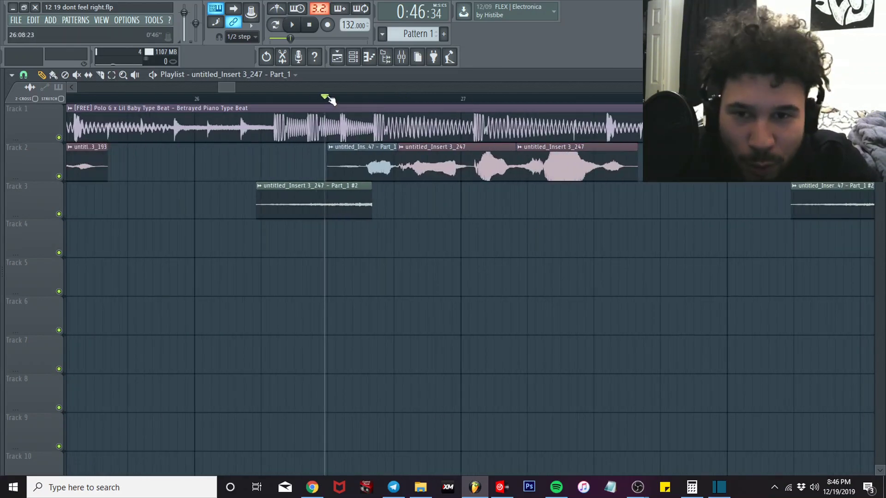
{"action": "mouse_move", "coordinate": [326, 99]}
{"action": "left_mouse_down"}
{"action": "mouse_move", "coordinate": [570, 98]}
{"action": "mouse_move", "coordinate": [296, 99]}
{"action": "mouse_move", "coordinate": [650, 99]}
{"action": "mouse_move", "coordinate": [326, 99]}
{"action": "mouse_move", "coordinate": [326, 111]}
{"action": "left_mouse_up"}
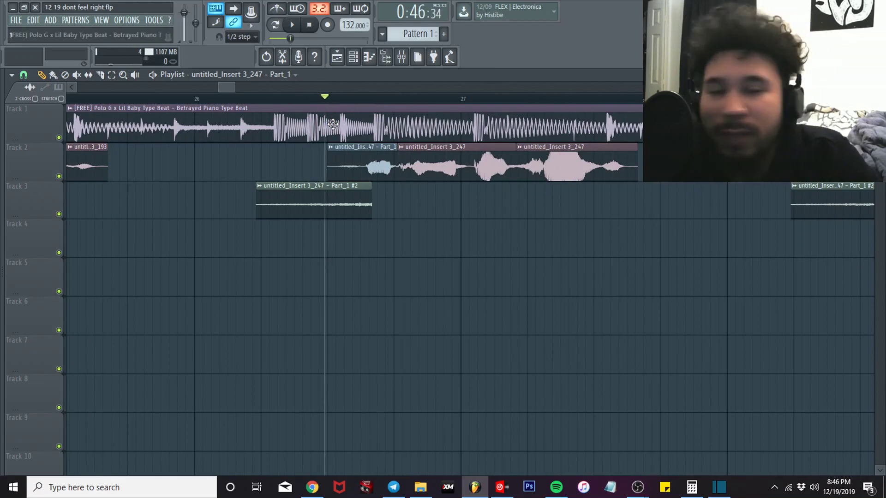
{"action": "scroll", "coordinate": [341, 210], "scroll_direction": "down", "scroll_amount": 3}
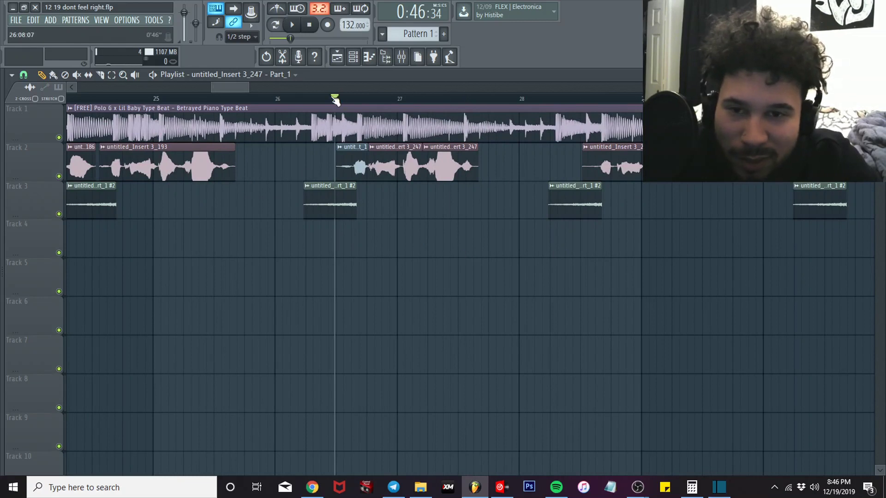
{"action": "mouse_move", "coordinate": [334, 98]}
{"action": "left_mouse_down"}
{"action": "mouse_move", "coordinate": [258, 99]}
{"action": "mouse_move", "coordinate": [264, 107]}
{"action": "left_mouse_up"}
{"action": "scroll", "coordinate": [334, 107], "scroll_direction": "up", "scroll_amount": 2}
{"action": "key", "text": "space"}
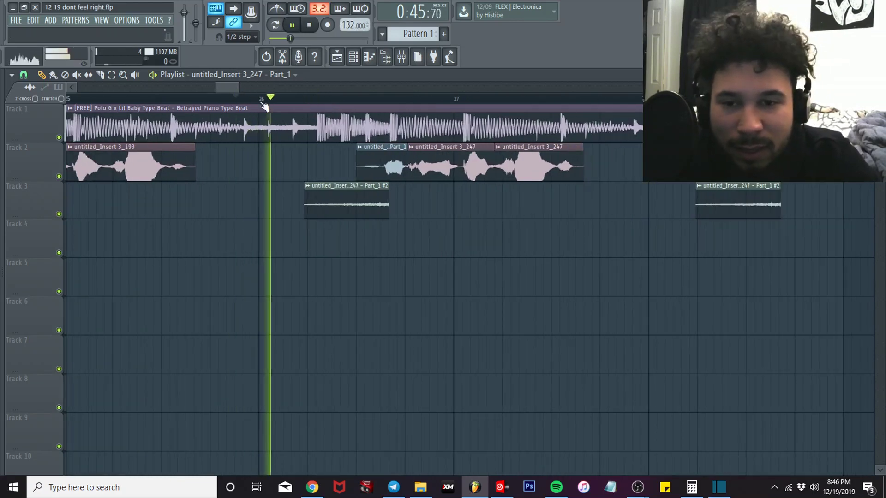
{"action": "key", "text": "space"}
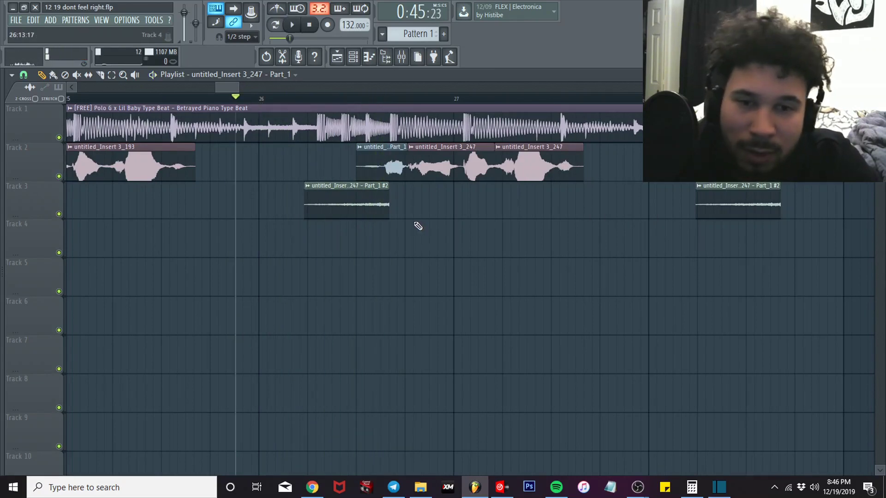
- Play the arrangement from just before bar 24 through all four reversed reverb clips and into the Track 3 vocals
{"action": "scroll", "coordinate": [418, 224], "scroll_direction": "down", "scroll_amount": 3}
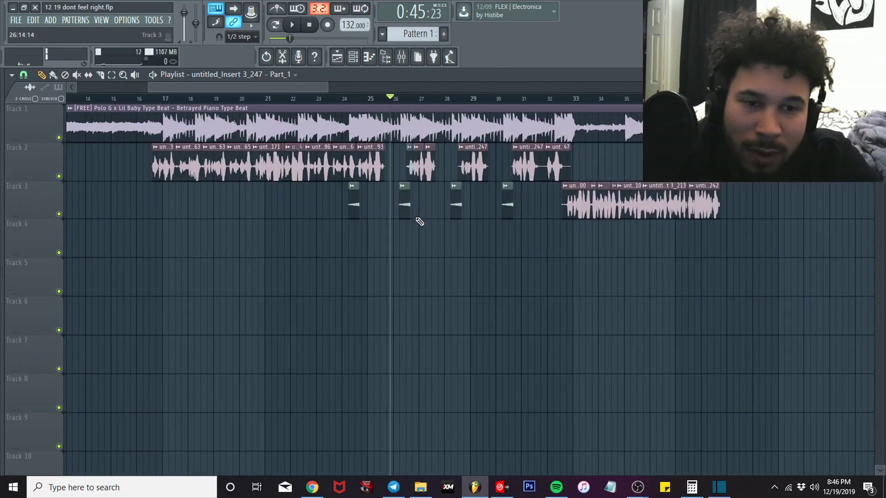
{"action": "left_click", "coordinate": [343, 101]}
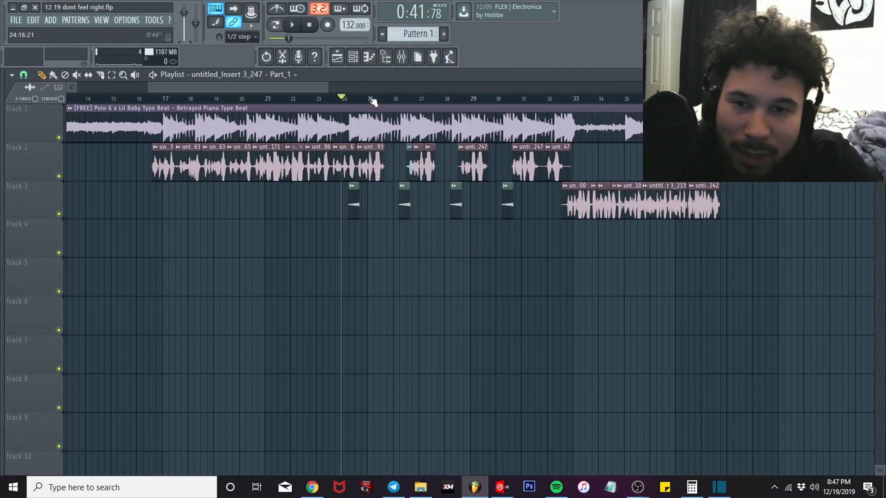
{"action": "key", "text": "space"}
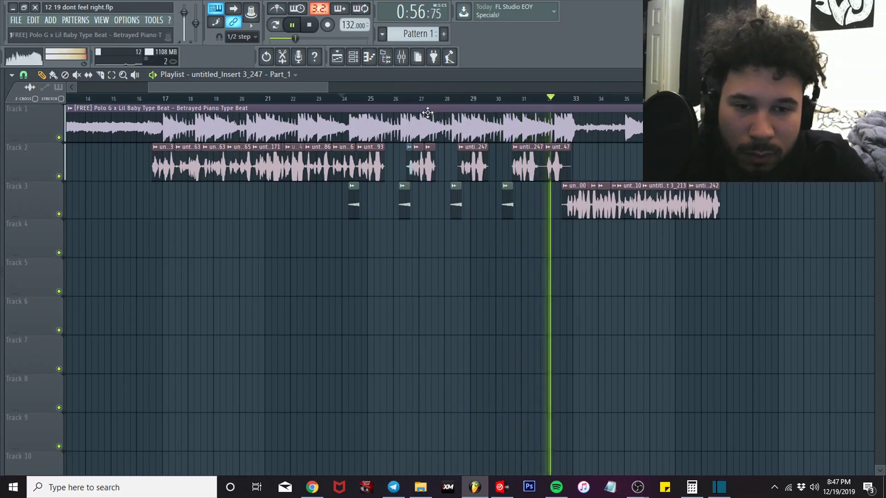
{"action": "scroll", "coordinate": [558, 167], "scroll_direction": "up", "scroll_amount": 3}
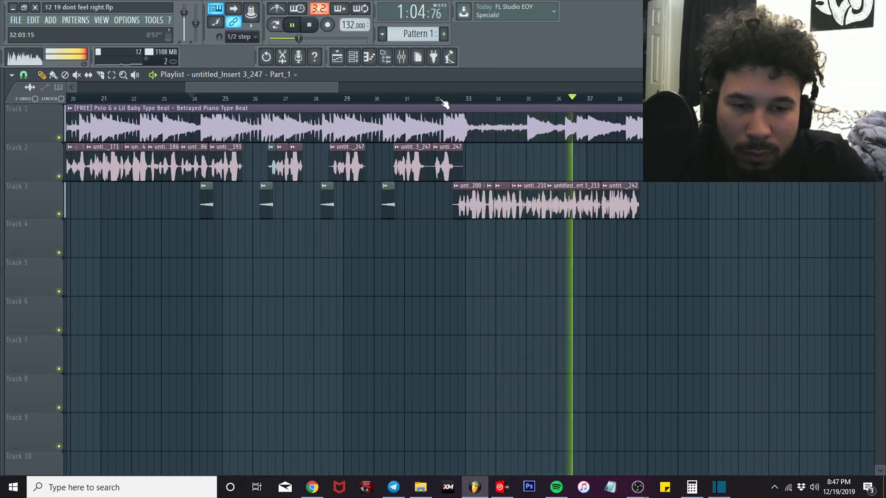
{"action": "key", "text": "space"}
- Move the playback start to just ahead of the first vocal clip on Track 2
{"action": "scroll", "coordinate": [255, 157], "scroll_direction": "down", "scroll_amount": 5}
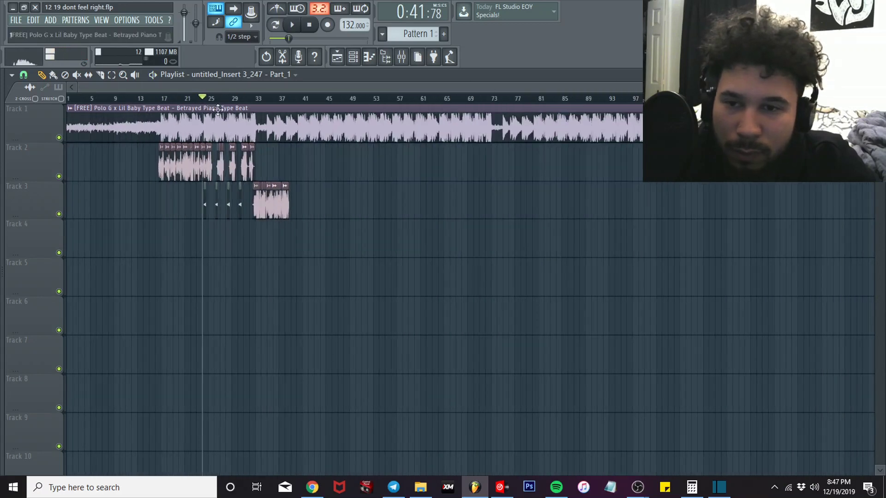
{"action": "left_click_drag", "start_coordinate": [202, 97], "coordinate": [152, 98]}
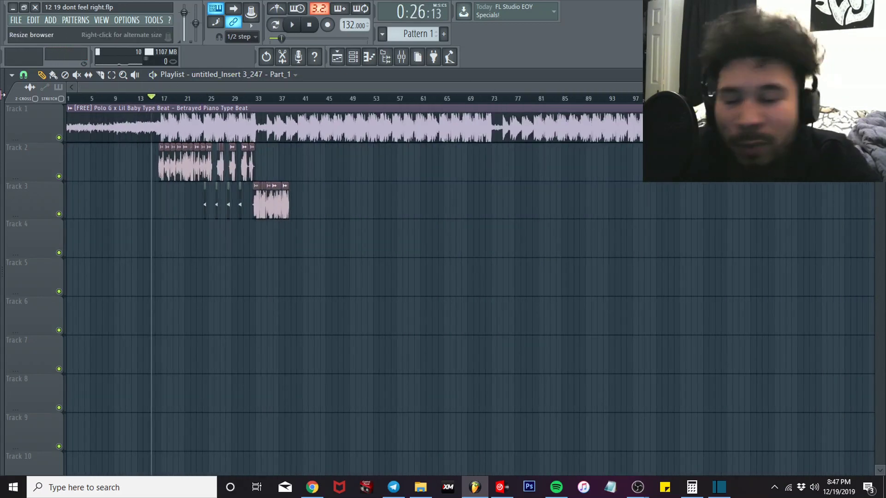